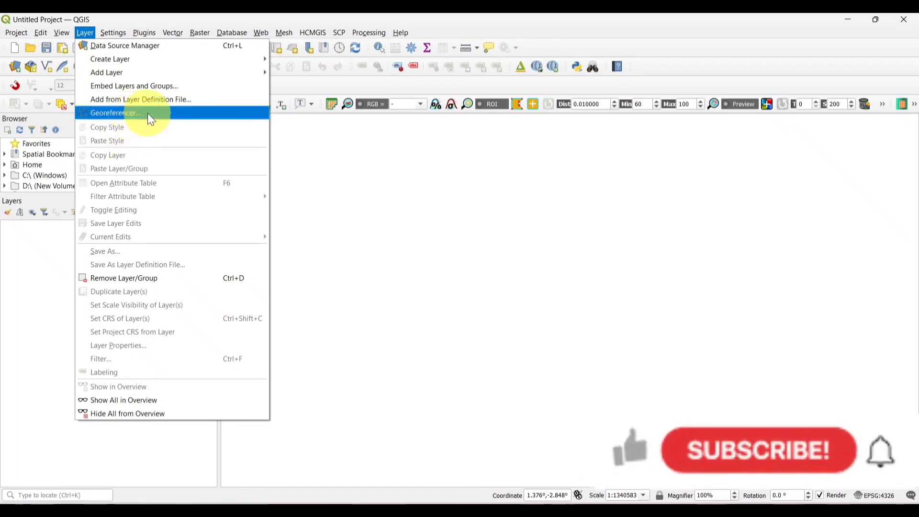
pyautogui.moveTo(151, 35)
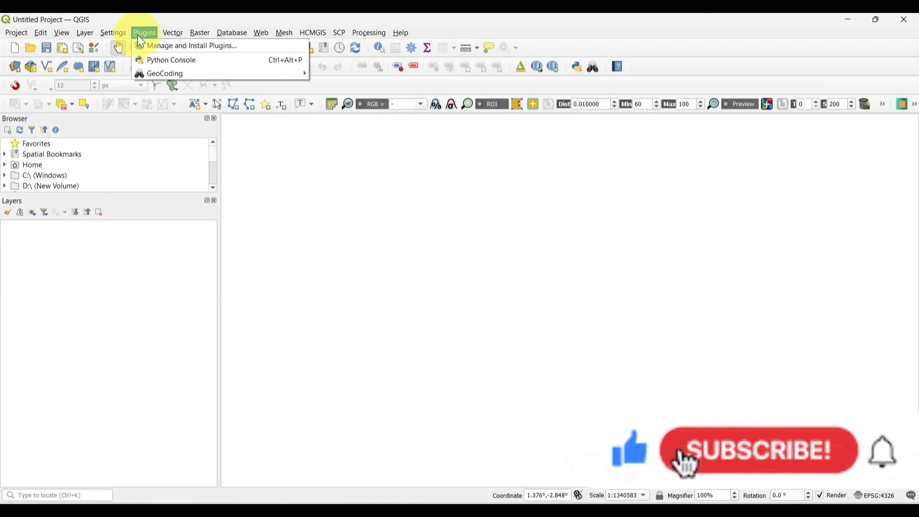
pyautogui.click(185, 47)
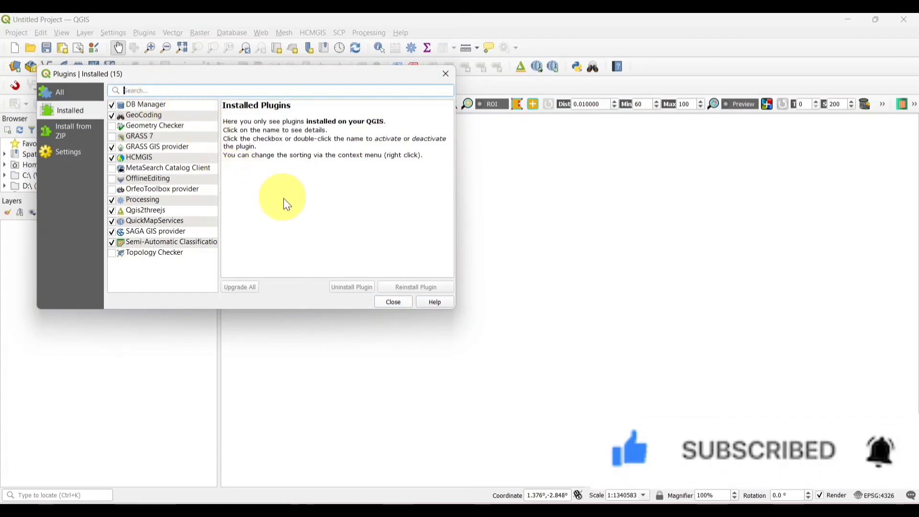
pyautogui.click(396, 303)
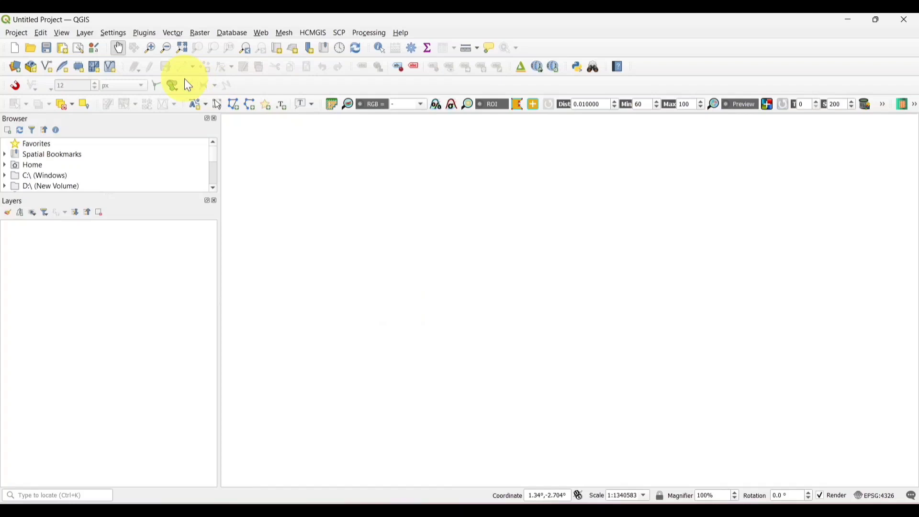
pyautogui.click(83, 34)
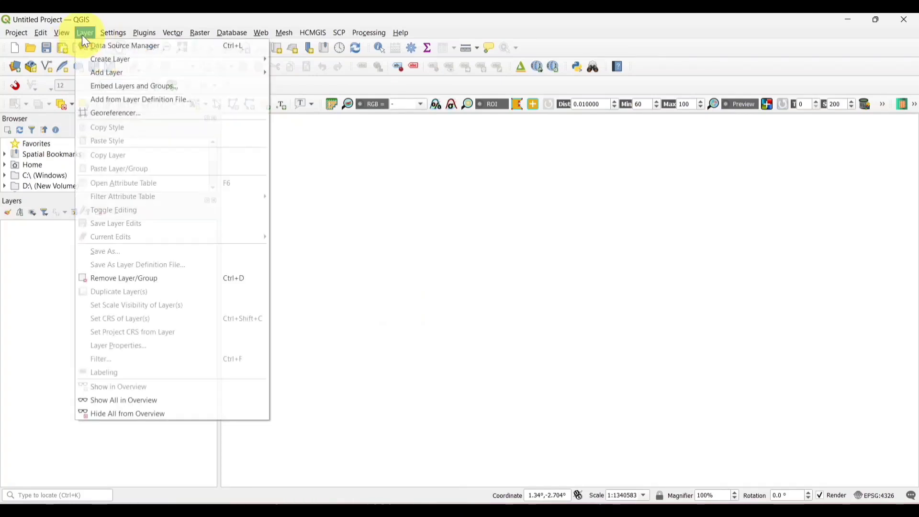
# Launch the Georeferencer and open E45A6_74A6 from the toposheet folder as the raster
pyautogui.click(109, 112)
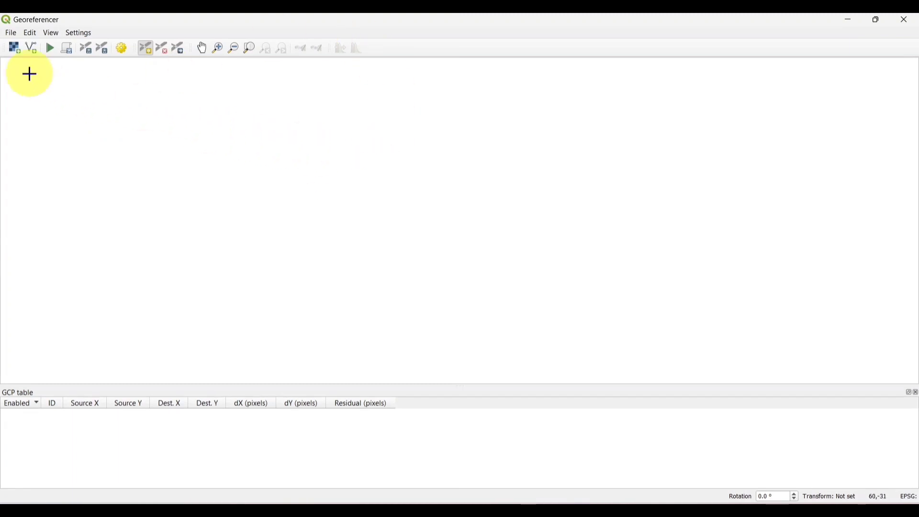
pyautogui.click(18, 51)
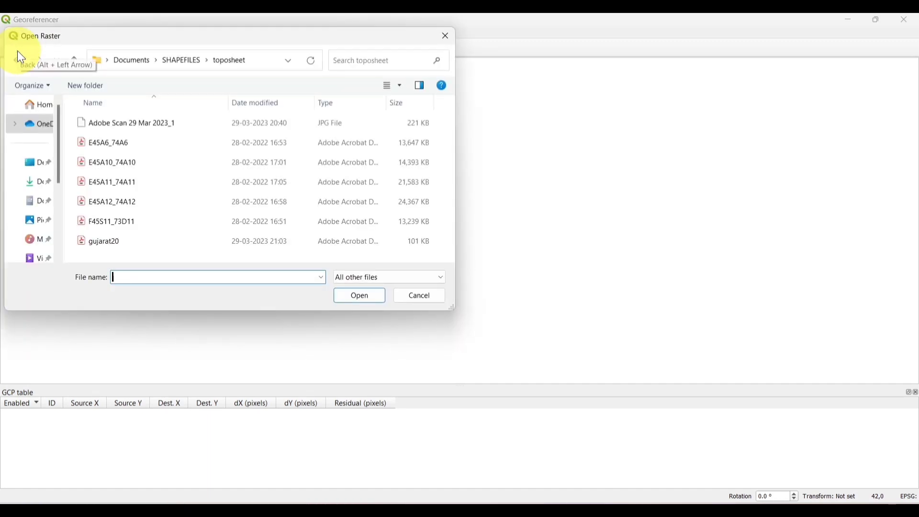
pyautogui.click(113, 147)
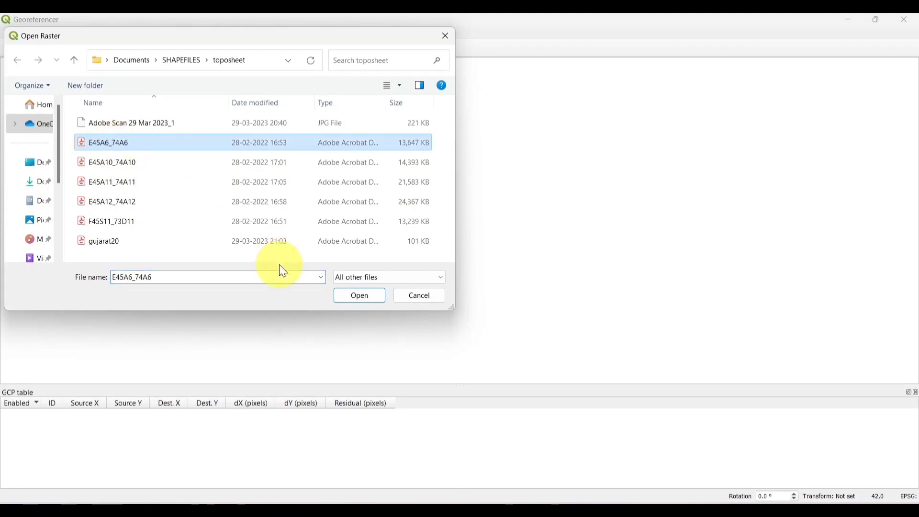
pyautogui.click(363, 299)
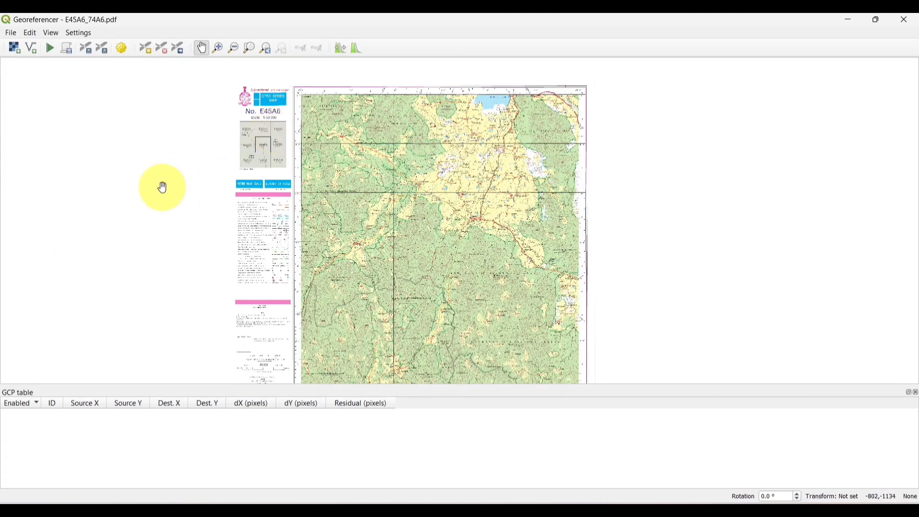
# Zoom and pan the toposheet to center a grid-line intersection near its top-left
pyautogui.scroll(3, 275, 144)
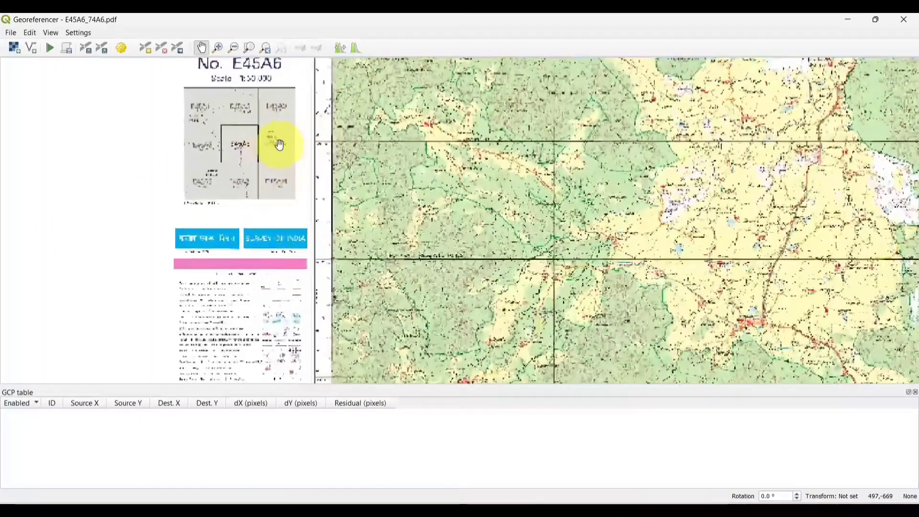
pyautogui.moveTo(502, 160); pyautogui.dragTo(424, 280)
pyautogui.scroll(3, 423, 280)
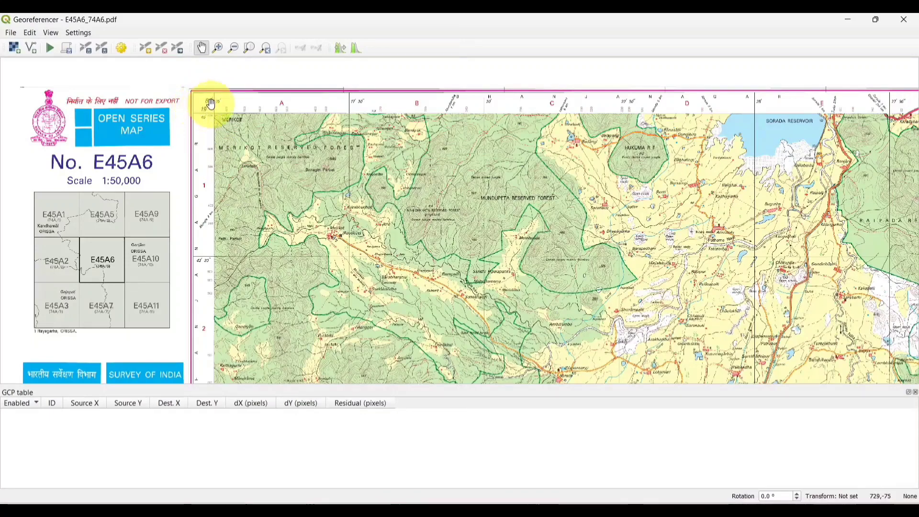
pyautogui.scroll(3, 211, 103)
pyautogui.scroll(2, 210, 103)
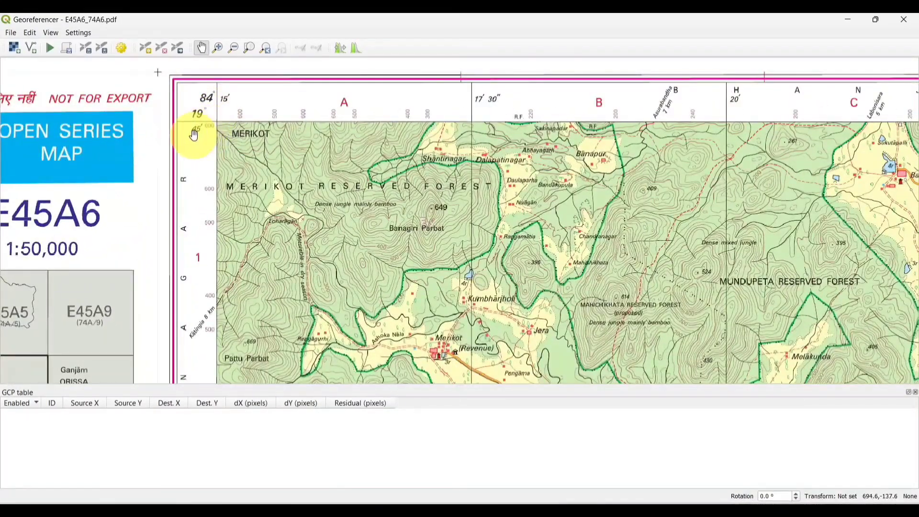
pyautogui.scroll(-1, 449, 252)
pyautogui.moveTo(499, 305); pyautogui.dragTo(455, 209)
pyautogui.moveTo(389, 277); pyautogui.dragTo(390, 195)
pyautogui.scroll(1, 396, 194)
pyautogui.scroll(6, 396, 194)
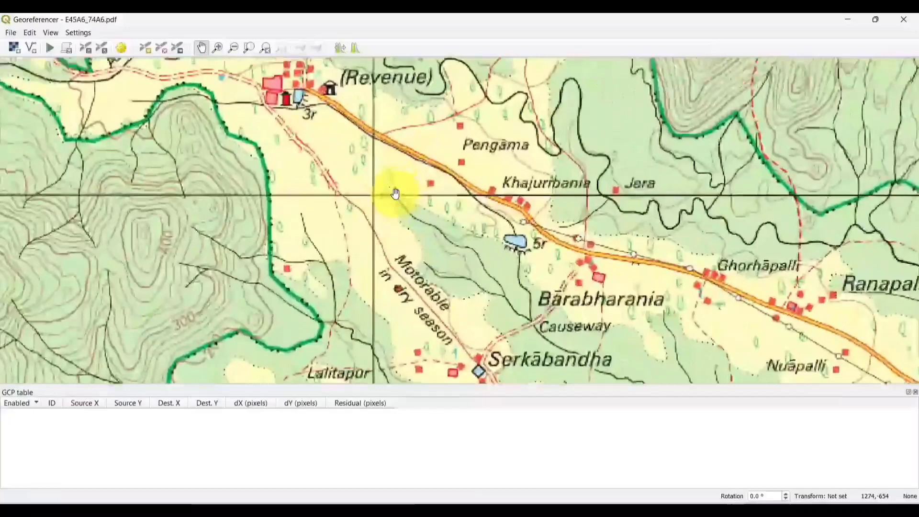
pyautogui.scroll(3, 395, 193)
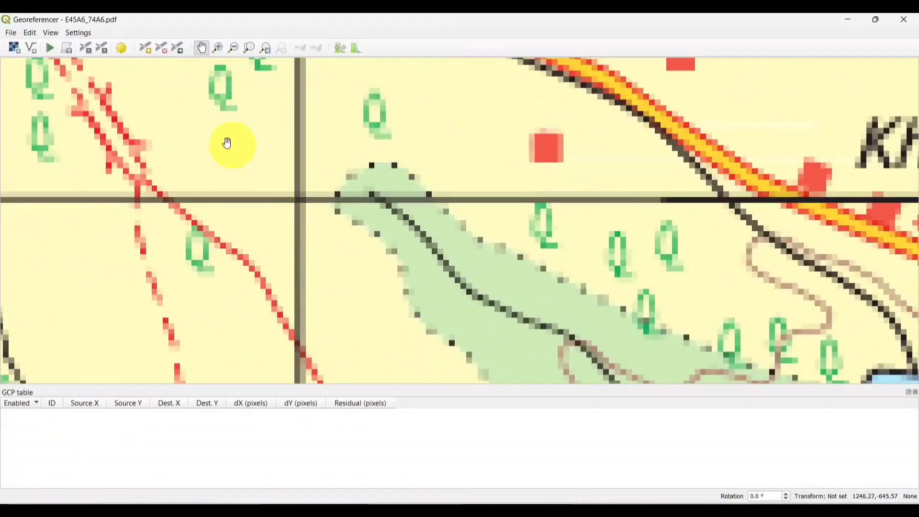
pyautogui.moveTo(301, 203); pyautogui.dragTo(323, 185)
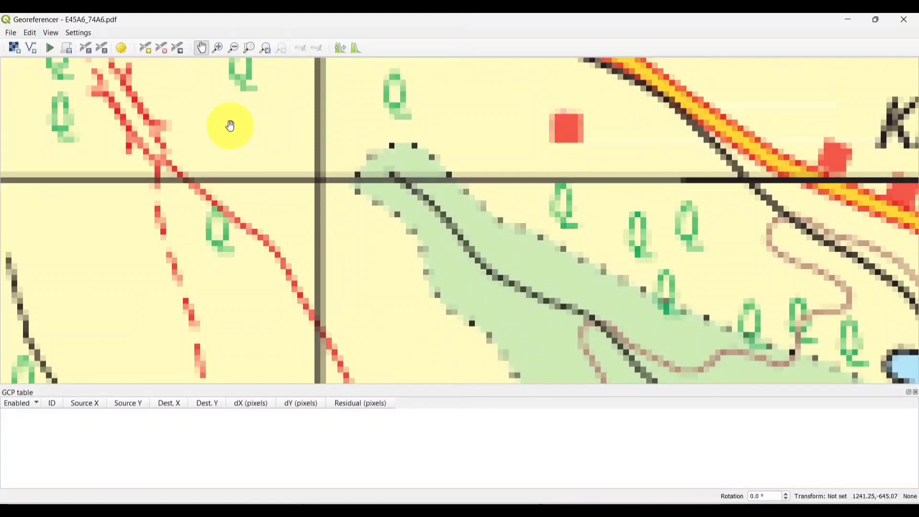
# Place the first control point on the grid intersection at 84 17 30 E, 19 42 30 N
pyautogui.click(146, 49)
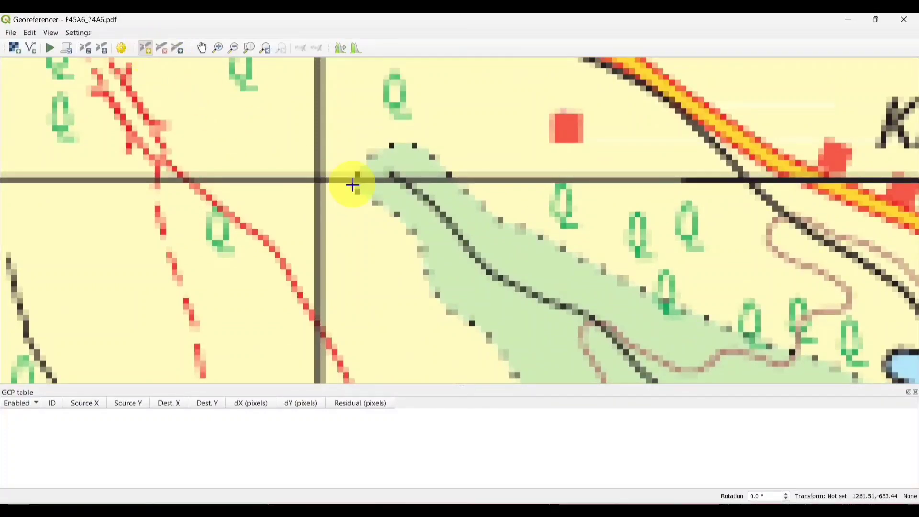
pyautogui.click(321, 179)
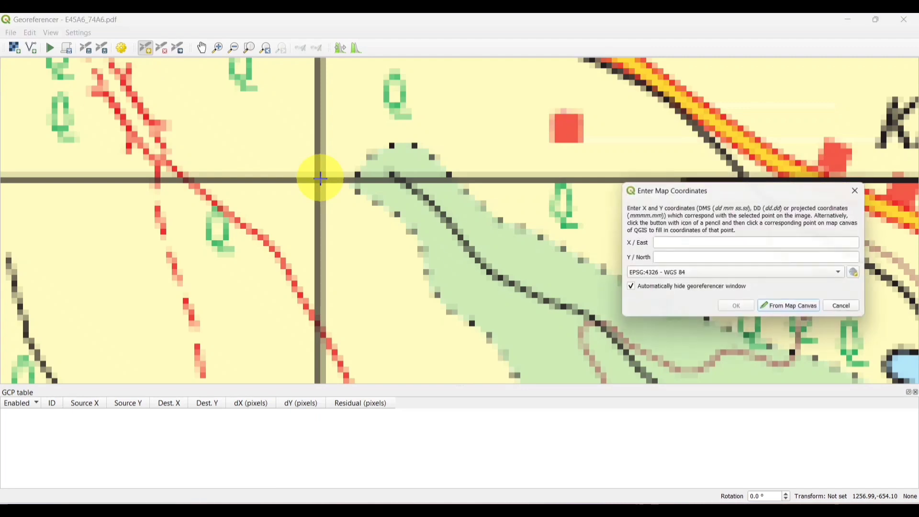
pyautogui.click(677, 244)
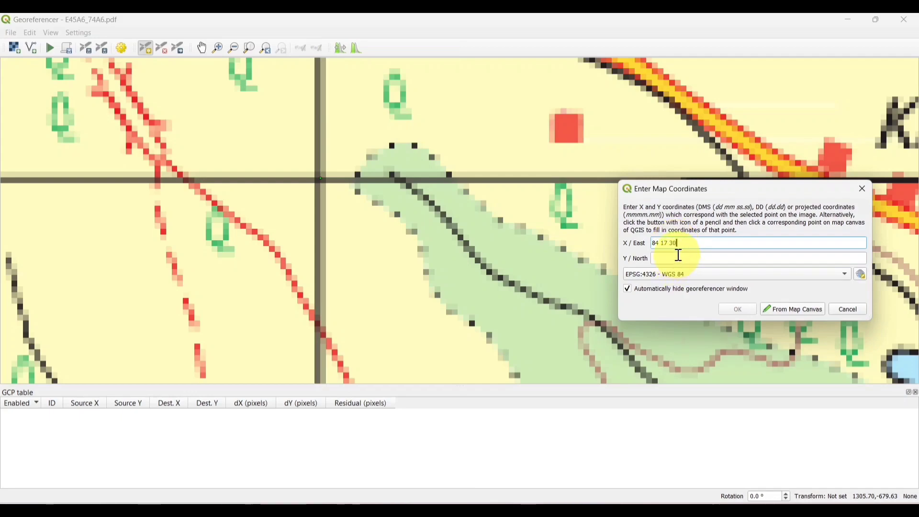
pyautogui.click(683, 257)
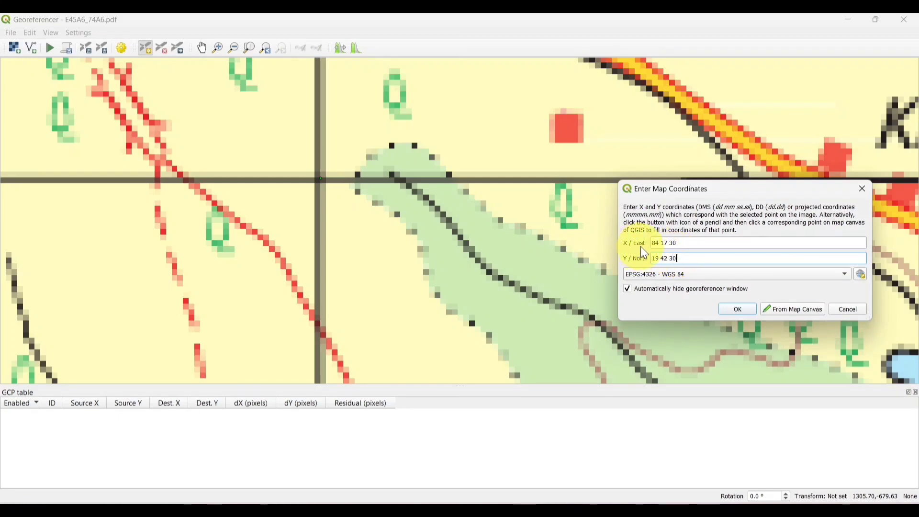
pyautogui.click(737, 311)
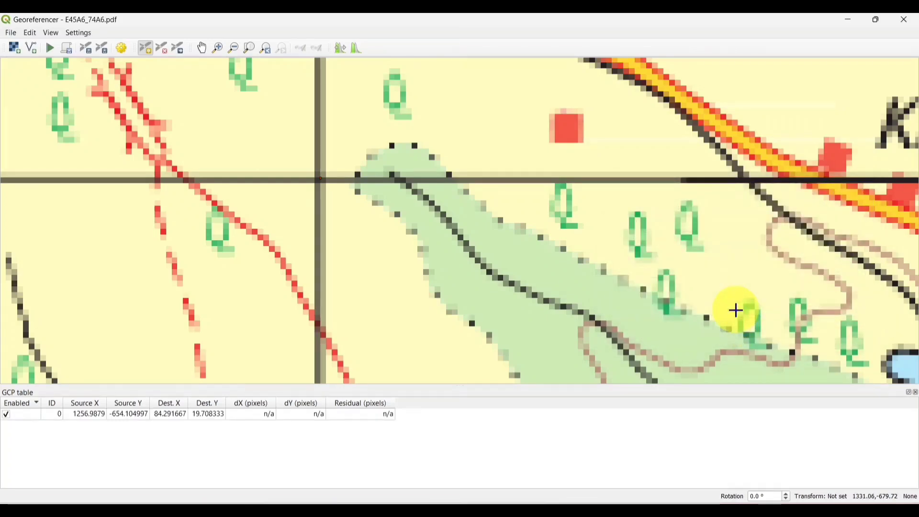
# Pan east to the sheet's right edge and zoom onto the next grid crossing
pyautogui.scroll(-5, 737, 310)
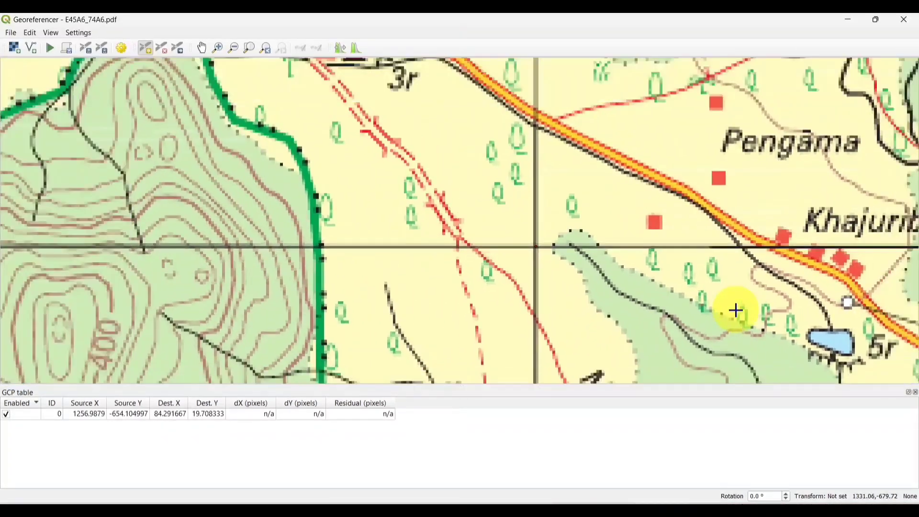
pyautogui.scroll(-6, 737, 310)
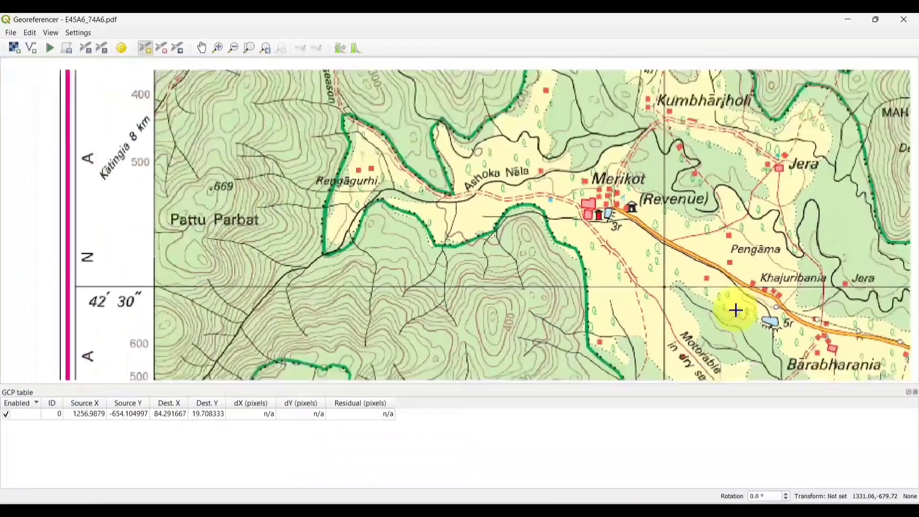
pyautogui.press('Right')
pyautogui.press('Right')
pyautogui.press('Right')
pyautogui.press('Right')
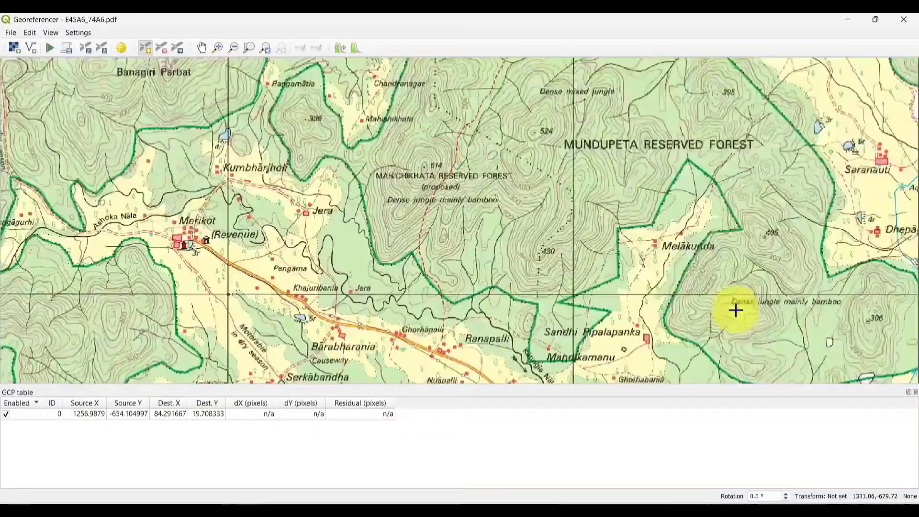
pyautogui.press('Right')
pyautogui.press('Right')
pyautogui.press('Right')
pyautogui.press('Right')
pyautogui.press('Right')
pyautogui.press('Right')
pyautogui.press('Right')
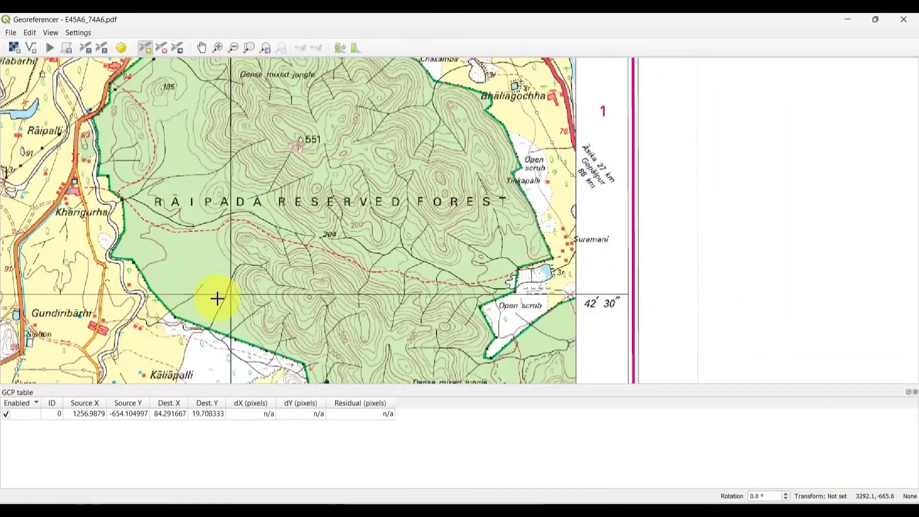
pyautogui.scroll(1, 232, 287)
pyautogui.scroll(4, 232, 288)
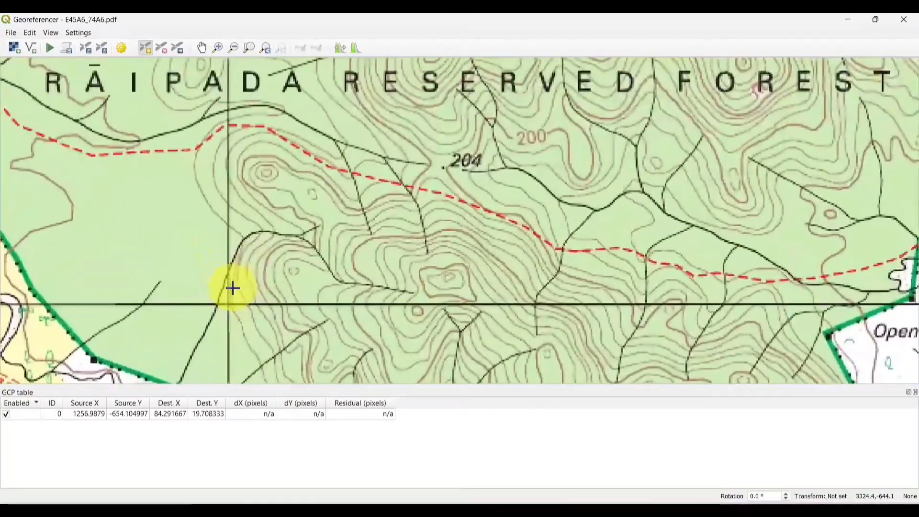
pyautogui.scroll(2, 233, 288)
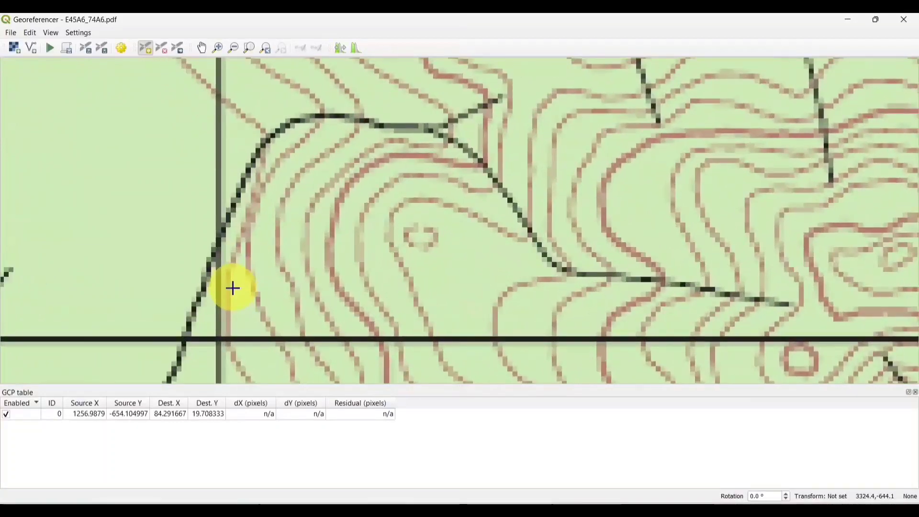
pyautogui.press('Down')
pyautogui.press('Down')
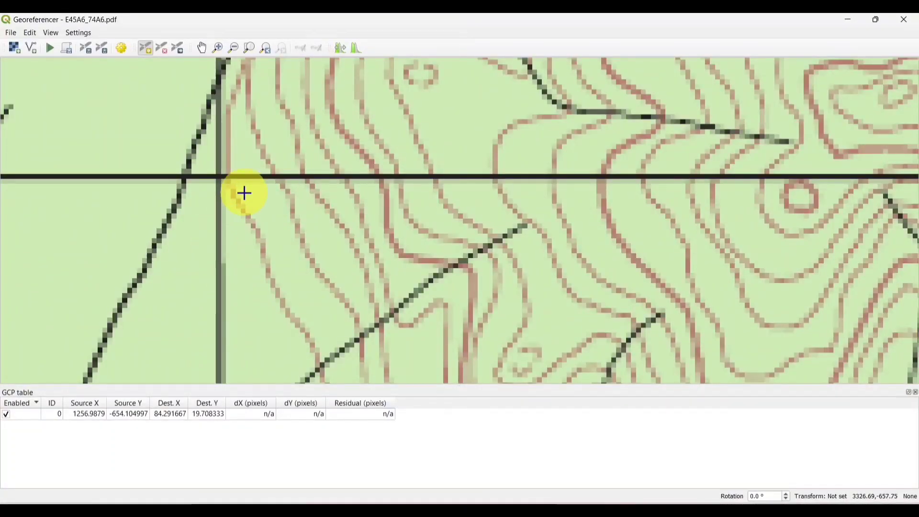
# Place the second control point there at 84 27 30 E, 19 42 30 N
pyautogui.click(221, 179)
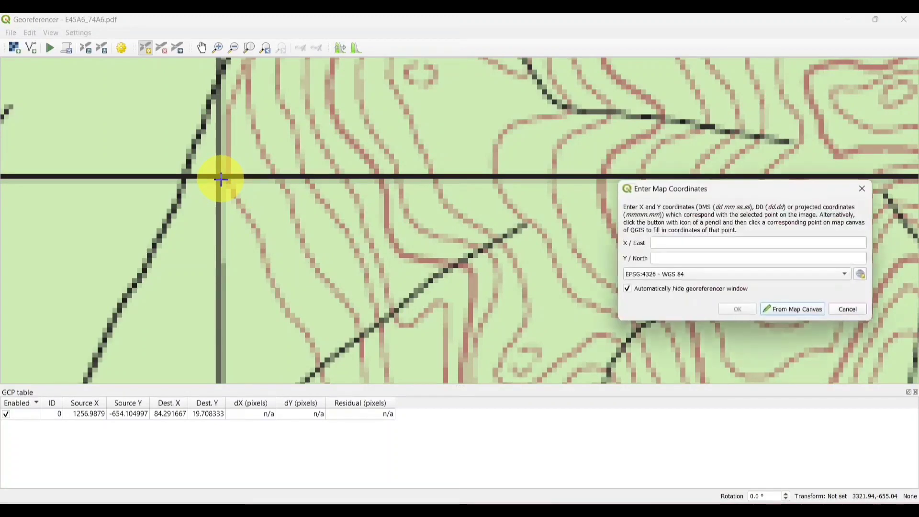
pyautogui.click(701, 245)
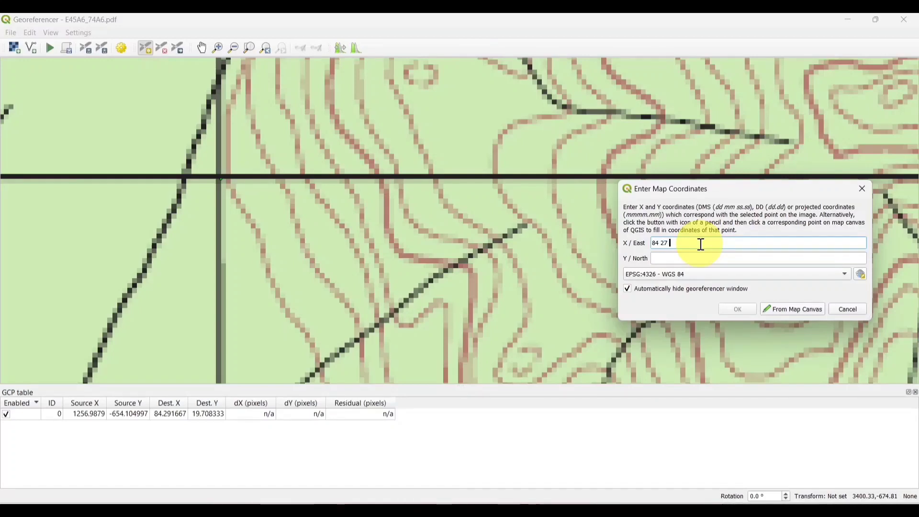
pyautogui.write('84 27 30')
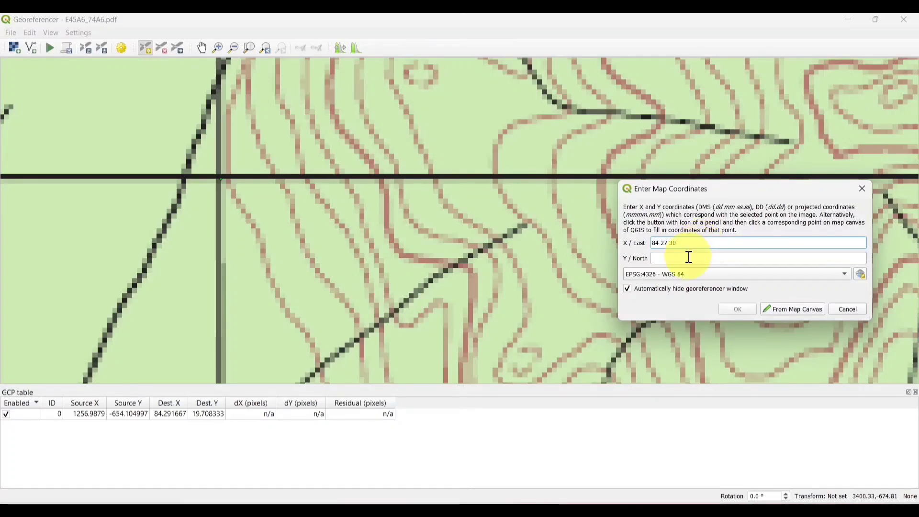
pyautogui.click(688, 258)
pyautogui.write('19 42 3')
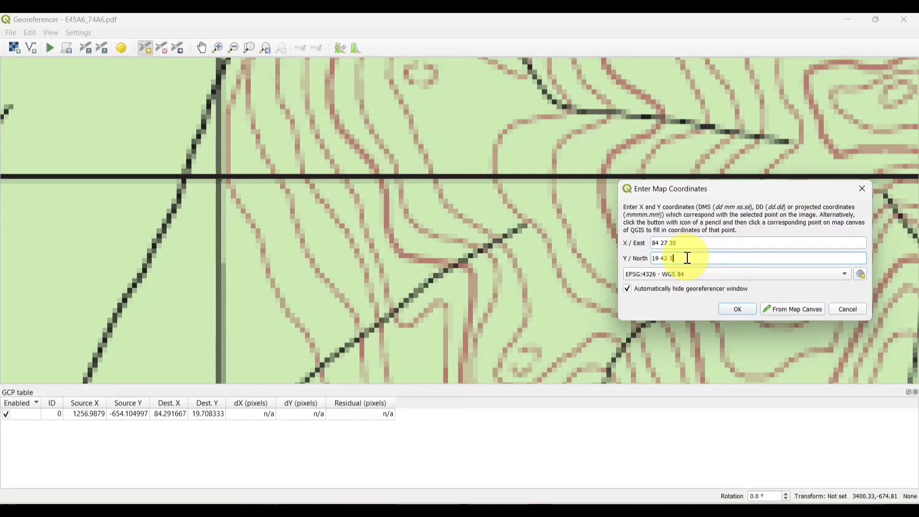
pyautogui.write('0')
pyautogui.click(737, 309)
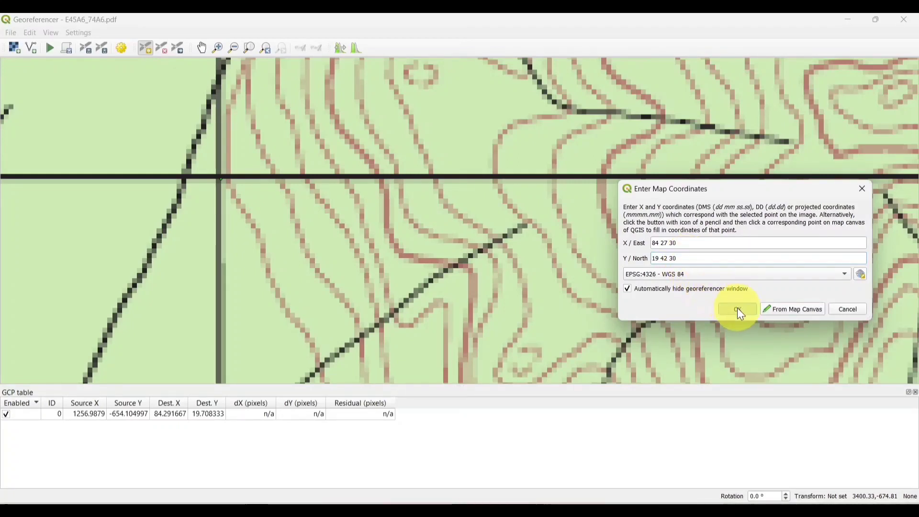
pyautogui.scroll(-8, 737, 309)
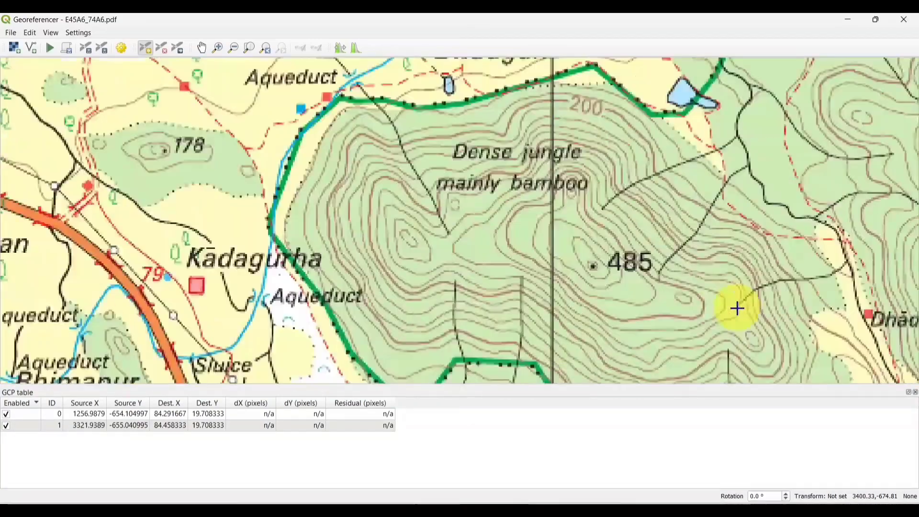
# Add the third control point at 84 17 30 E, 19 32 30 N
pyautogui.scroll(3, 720, 119)
pyautogui.scroll(3, 323, 235)
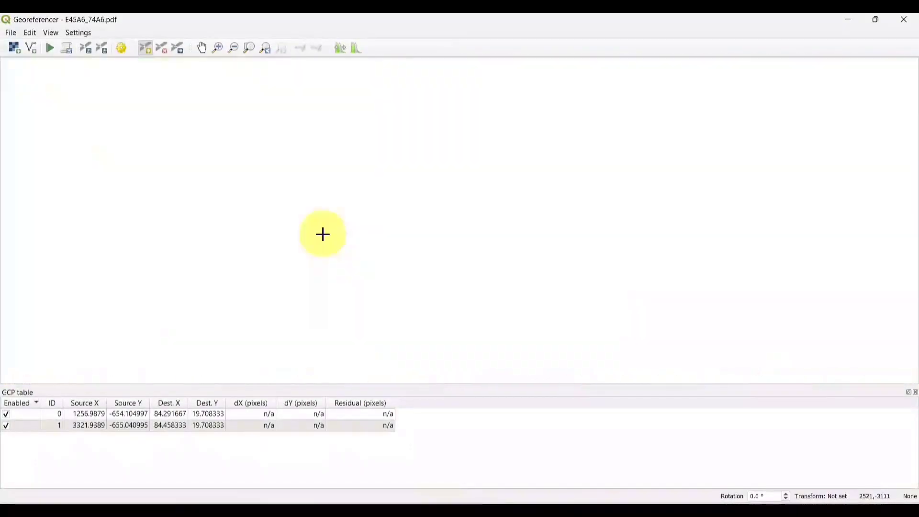
pyautogui.scroll(6, 647, 96)
pyautogui.click(718, 195)
pyautogui.write('84 17 30')
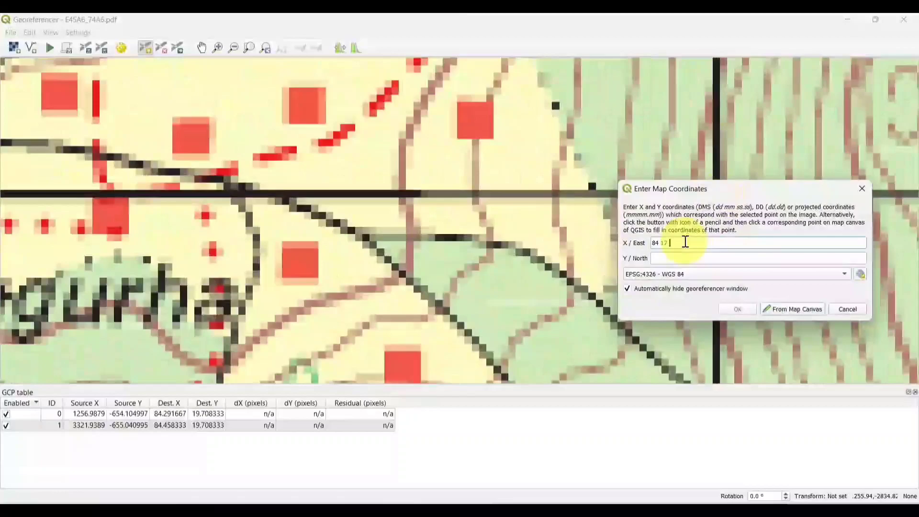
pyautogui.click(681, 258)
pyautogui.write('19 32 30')
pyautogui.click(738, 309)
pyautogui.scroll(-6, 738, 303)
# Add the fourth control point at 84 27 30 E, 19 32 30 N, then zoom to the full sheet
pyautogui.scroll(6, 437, 256)
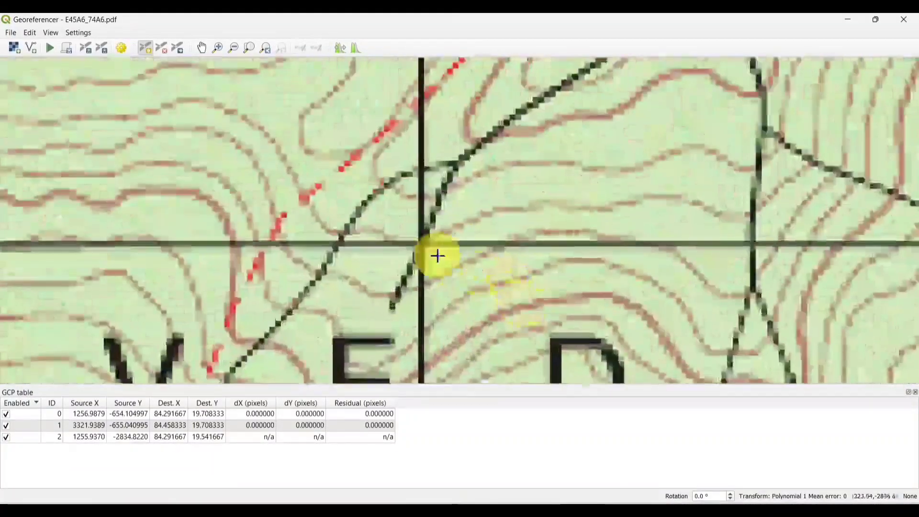
pyautogui.click(423, 245)
pyautogui.write('84 27 30')
pyautogui.click(677, 258)
pyautogui.write('19 32 30')
pyautogui.click(738, 309)
pyautogui.scroll(-8, 739, 306)
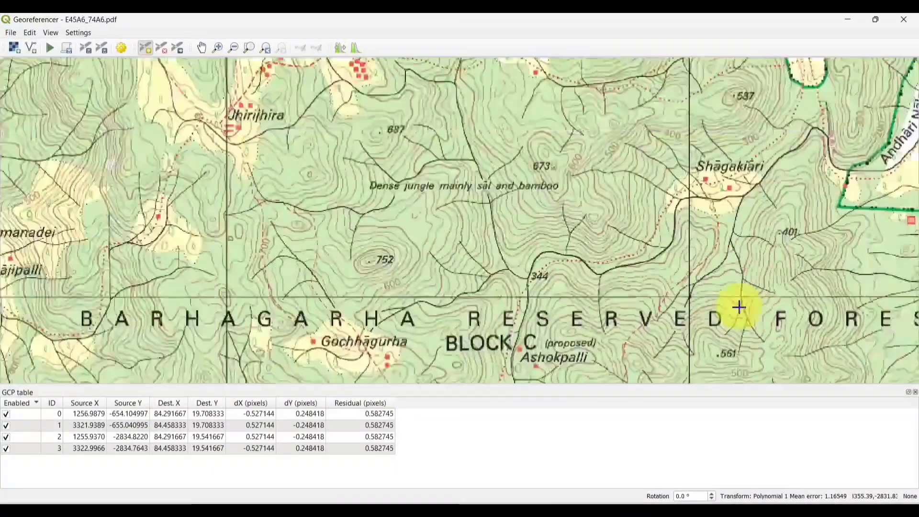
pyautogui.click(256, 50)
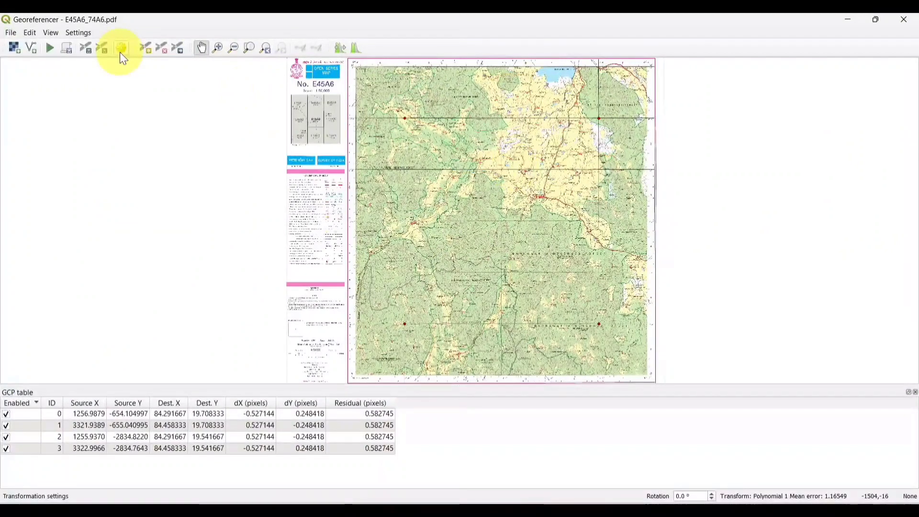
# Choose Polynomial 1 and set the output raster to toposheet_modified.tif in the toposheet folder
pyautogui.click(121, 50)
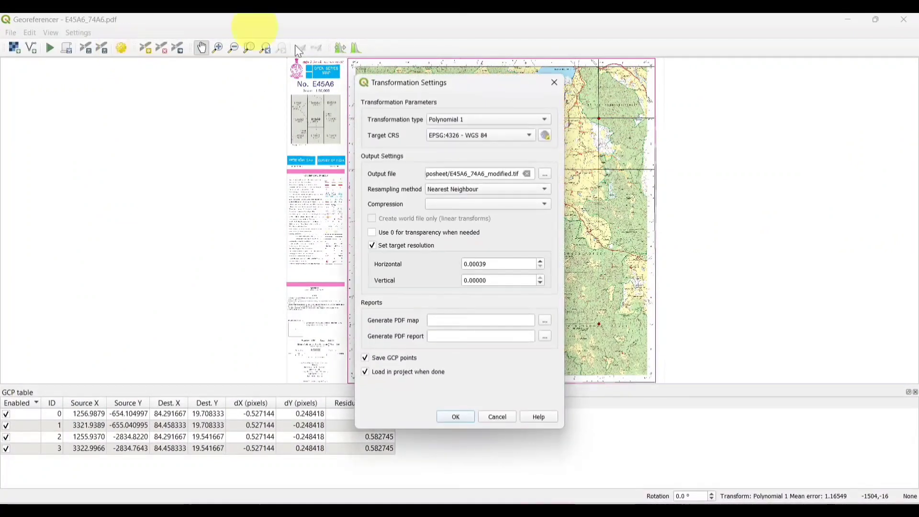
pyautogui.click(523, 119)
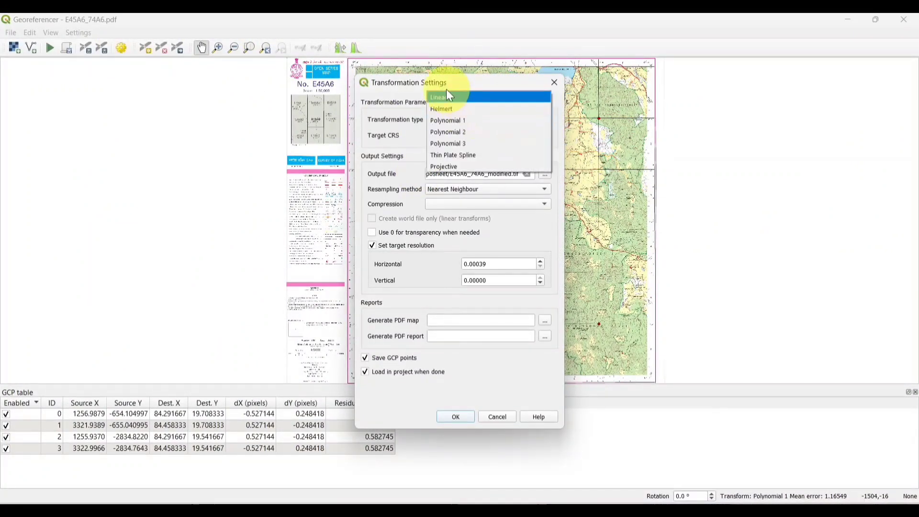
pyautogui.click(455, 122)
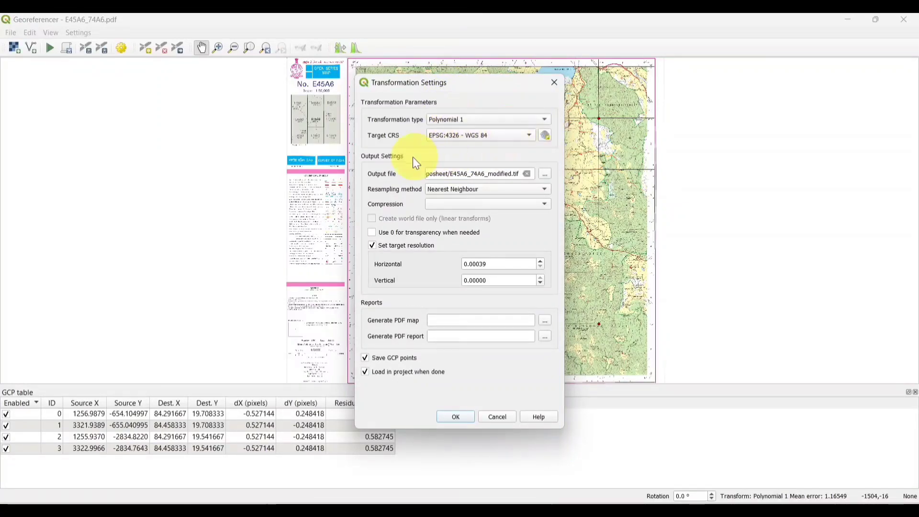
pyautogui.click(547, 175)
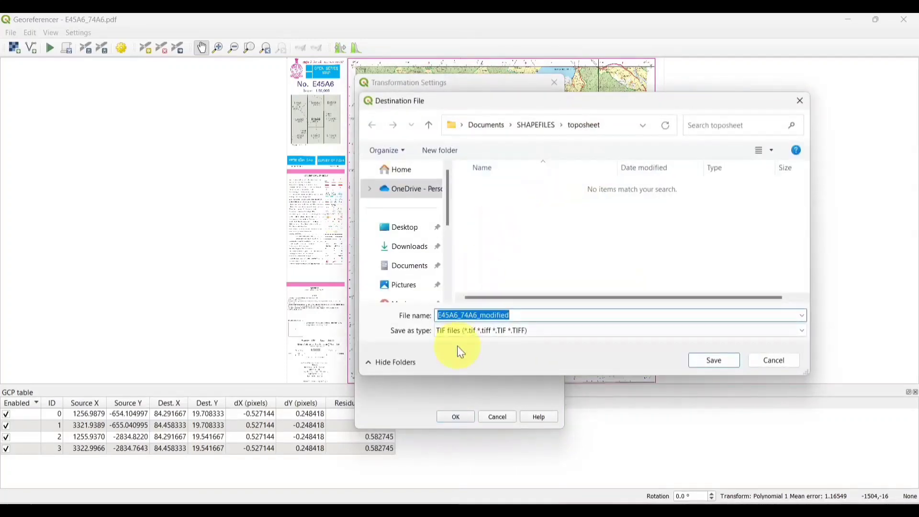
pyautogui.click(529, 315)
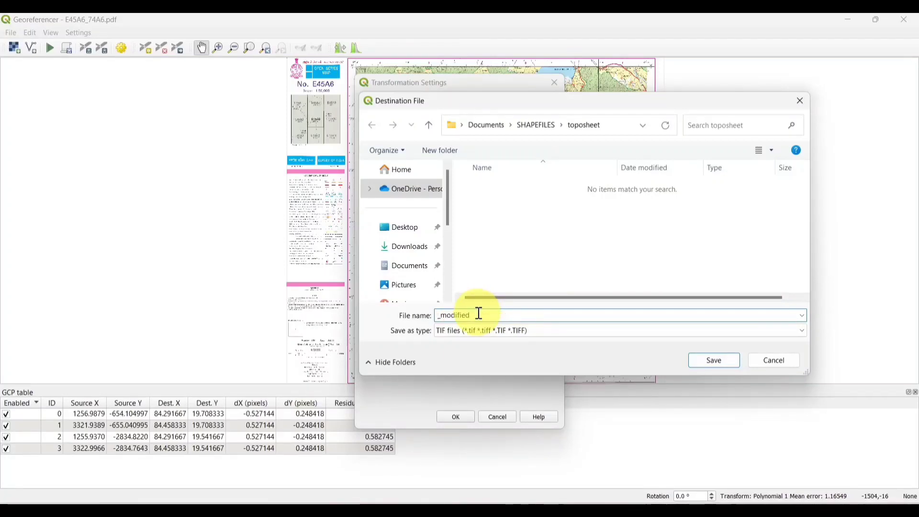
pyautogui.write('toposh')
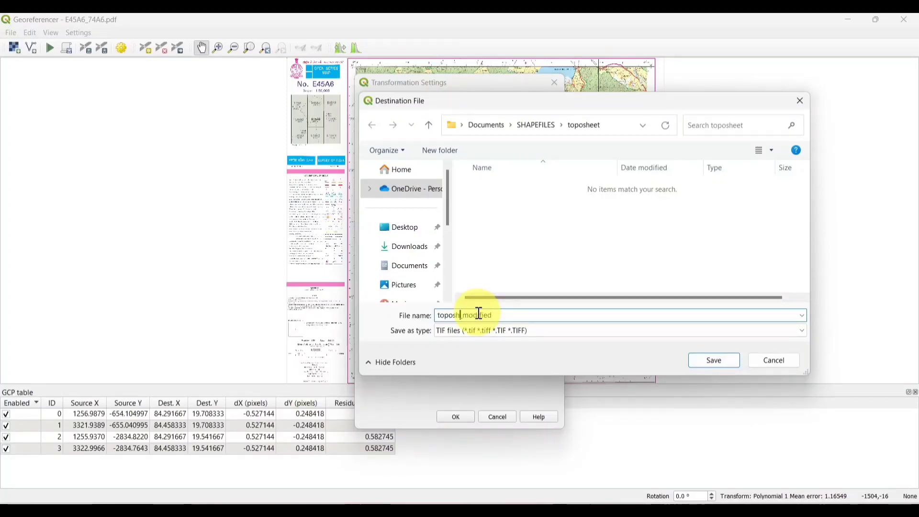
pyautogui.write('eet')
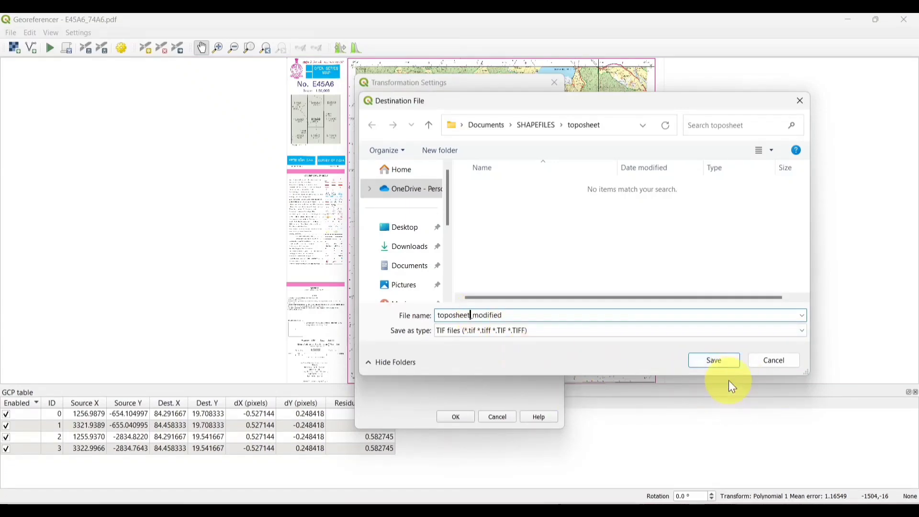
pyautogui.click(722, 364)
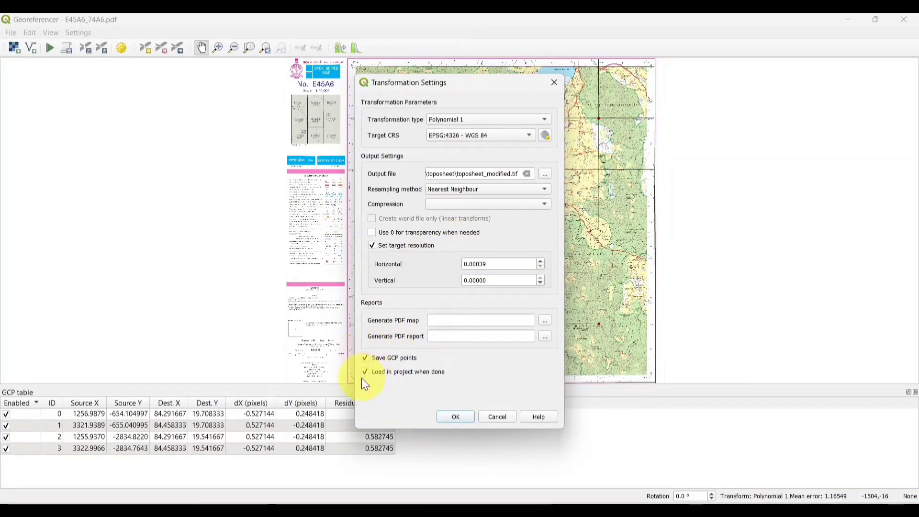
# Accept the settings, run georeferencing to produce toposheet_modified, and minimize the Georeferencer to view it
pyautogui.click(459, 421)
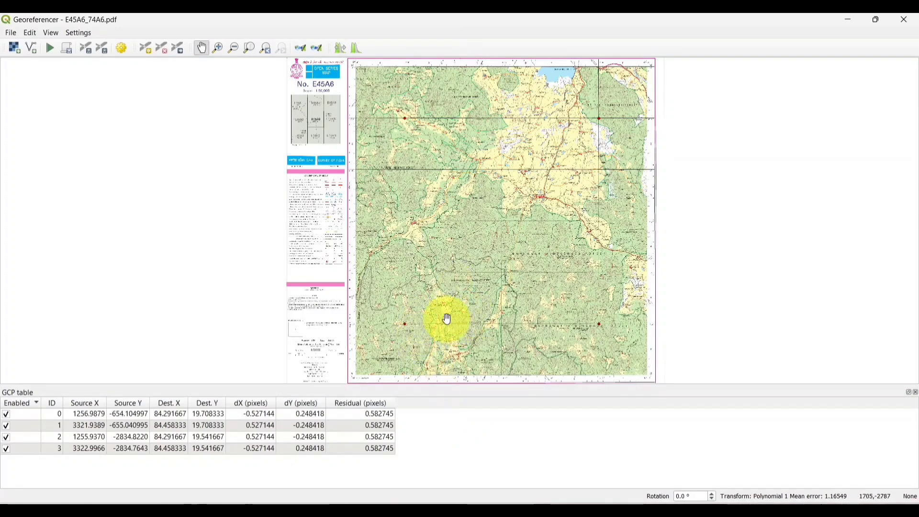
pyautogui.click(49, 49)
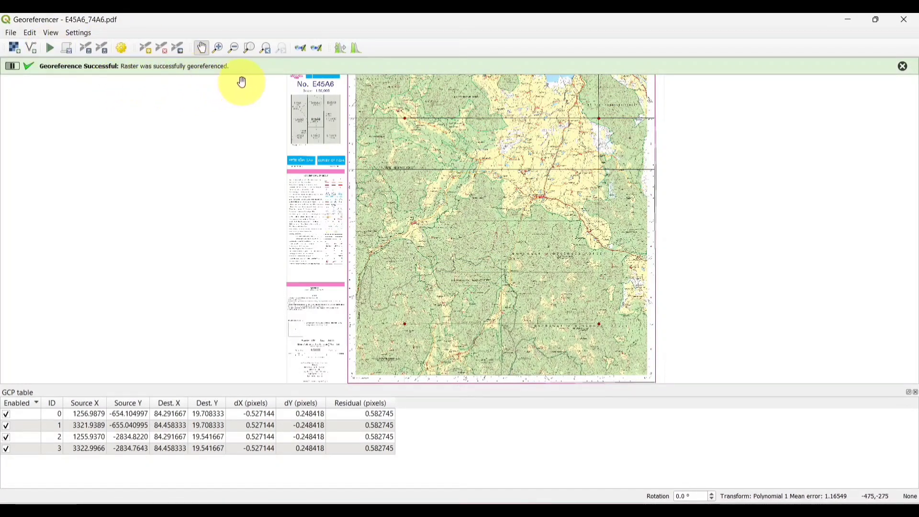
pyautogui.click(851, 20)
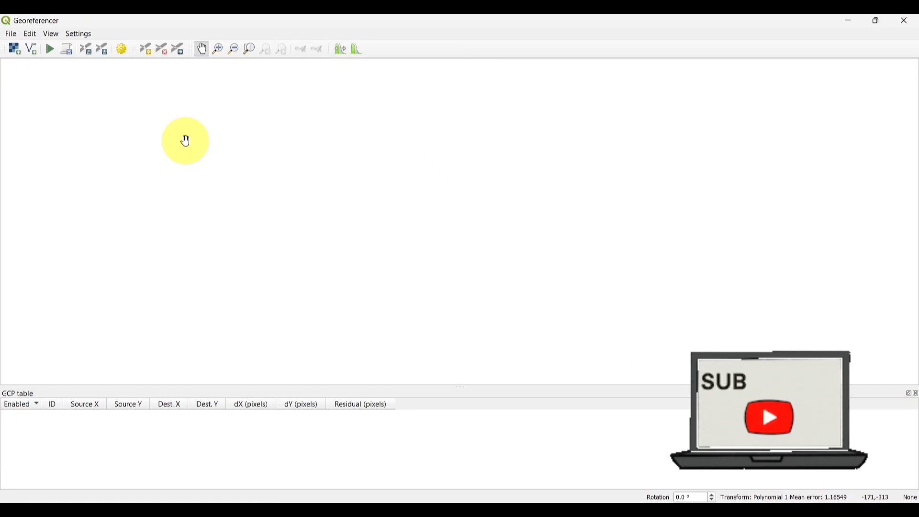
# Open gujarat20.pdf as the new raster in the Georeferencer
pyautogui.click(14, 49)
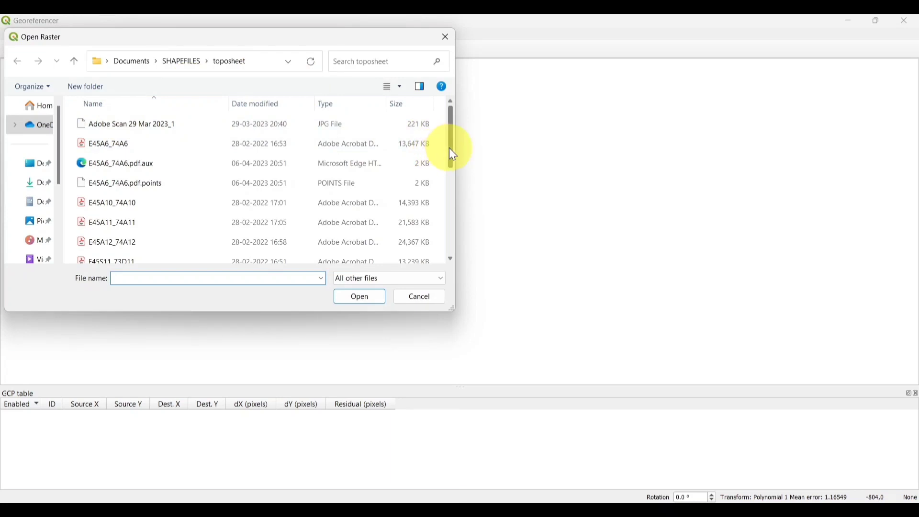
pyautogui.moveTo(450, 148); pyautogui.dragTo(441, 271)
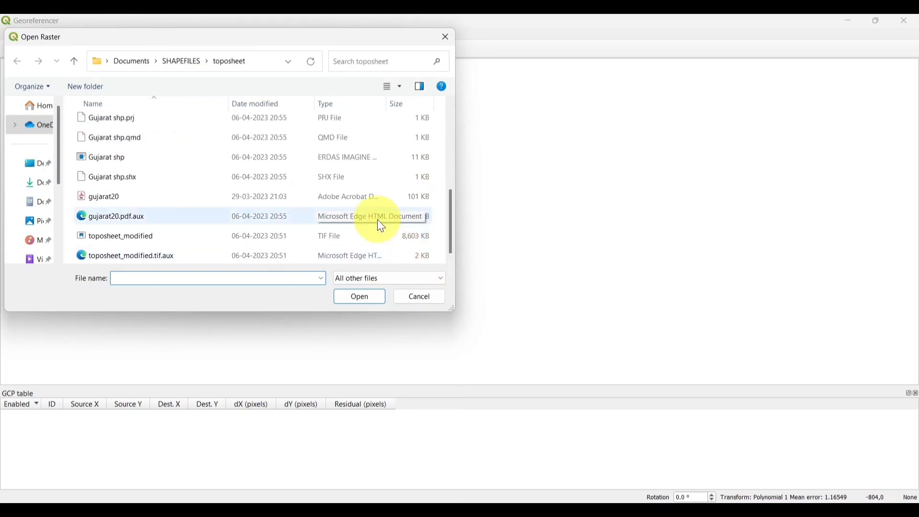
pyautogui.click(376, 202)
pyautogui.click(370, 298)
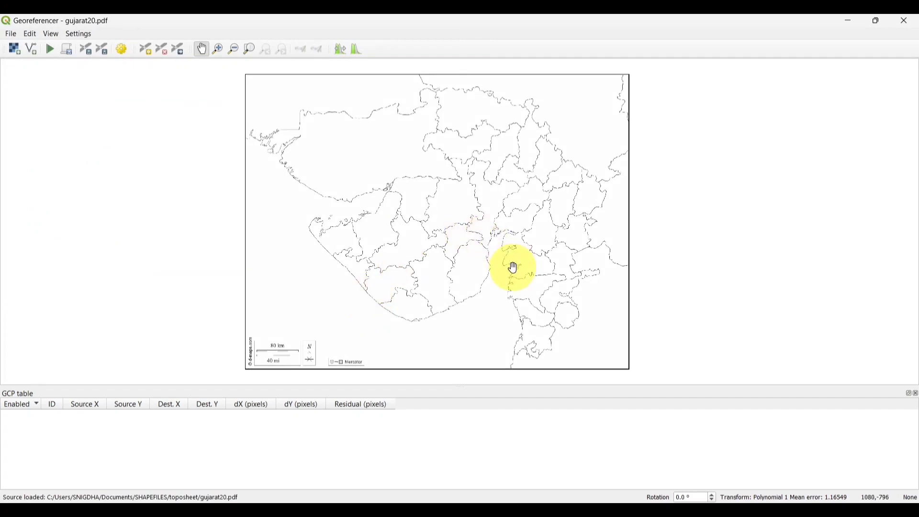
# Switch to Add Point and zoom in on the north-western coastline corner
pyautogui.click(147, 47)
pyautogui.scroll(1, 359, 140)
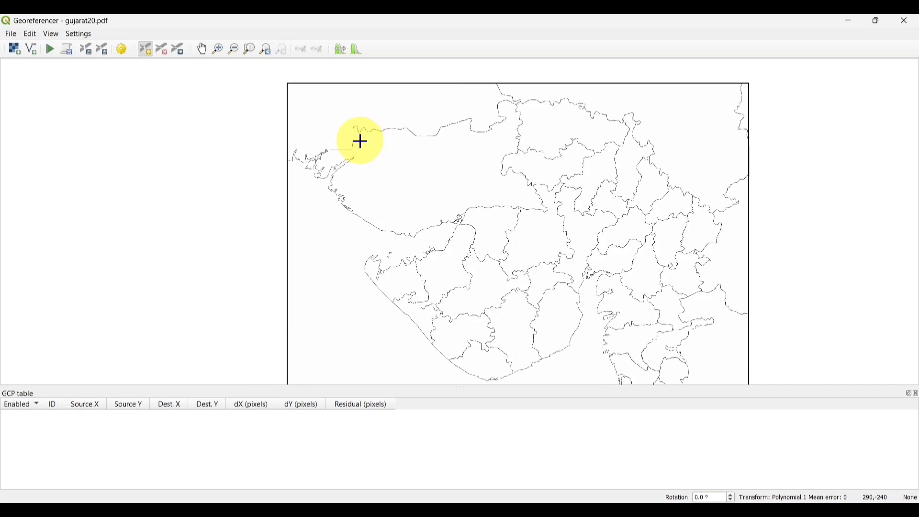
pyautogui.scroll(4, 361, 141)
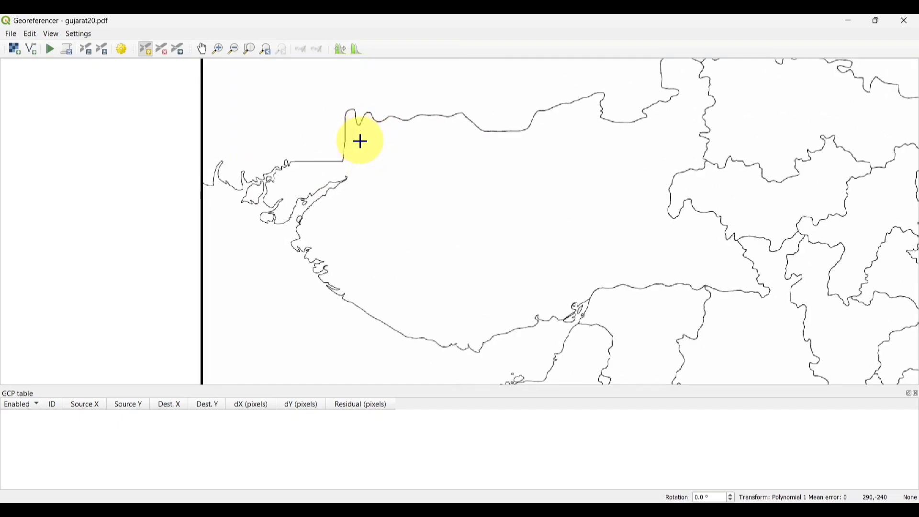
pyautogui.scroll(1, 361, 142)
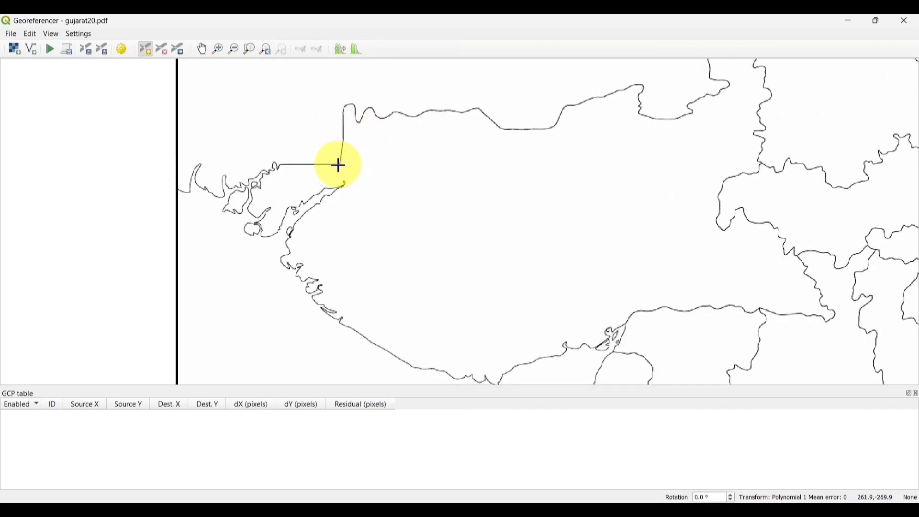
pyautogui.scroll(4, 339, 166)
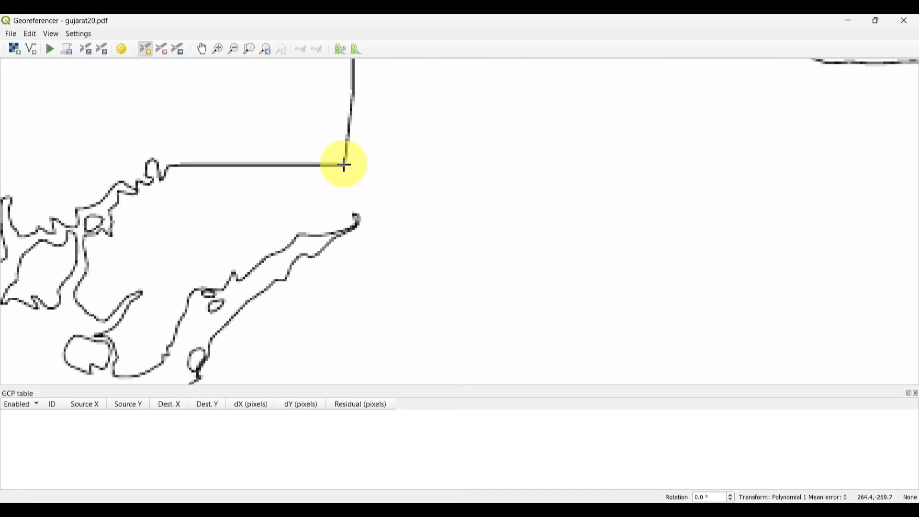
# Mark the coastline corner and take its coordinates from the matching spot near Lakhpat on the main map canvas
pyautogui.click(344, 167)
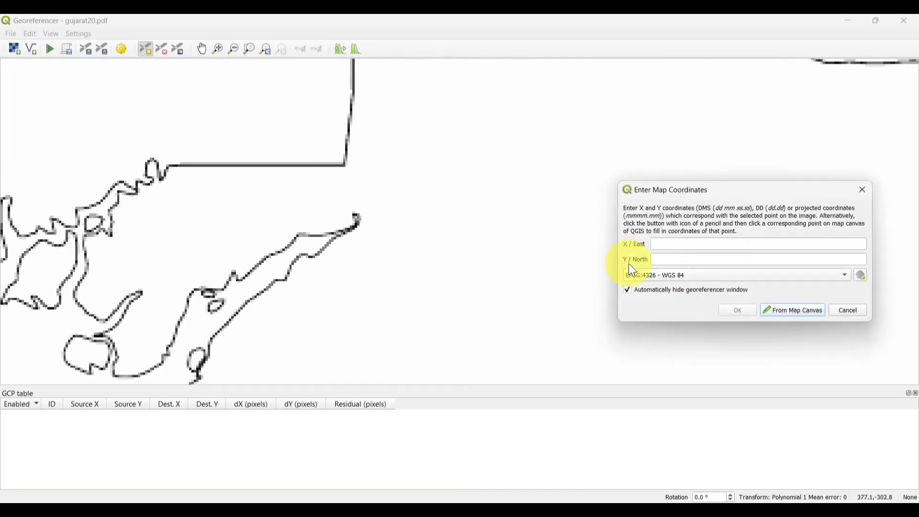
pyautogui.click(812, 316)
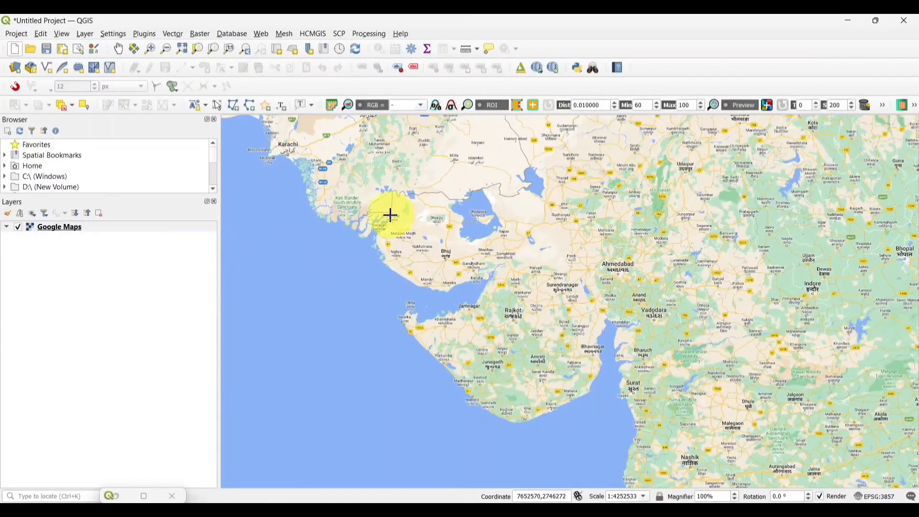
pyautogui.scroll(3, 388, 212)
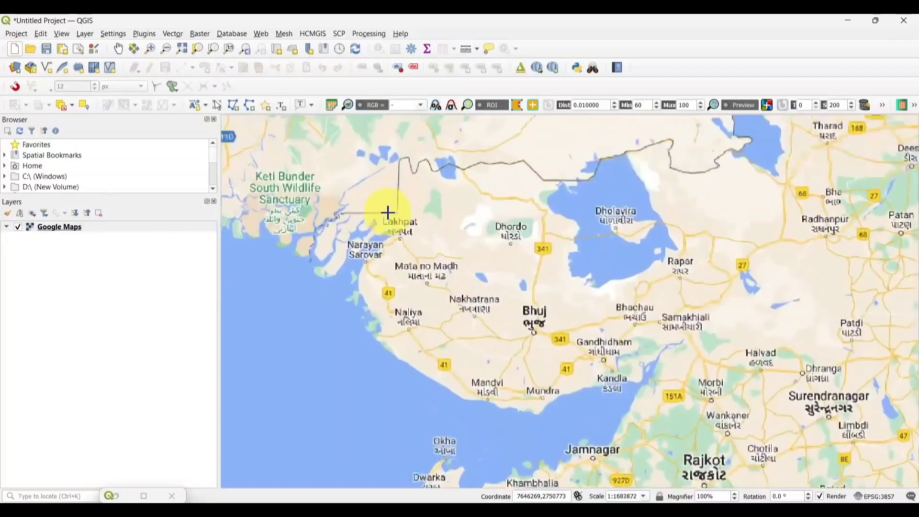
pyautogui.scroll(2, 388, 212)
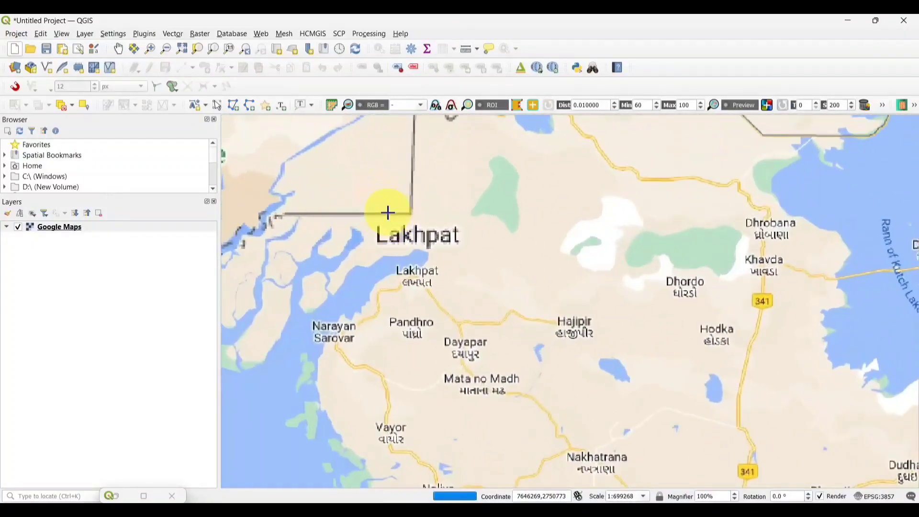
pyautogui.scroll(1, 411, 213)
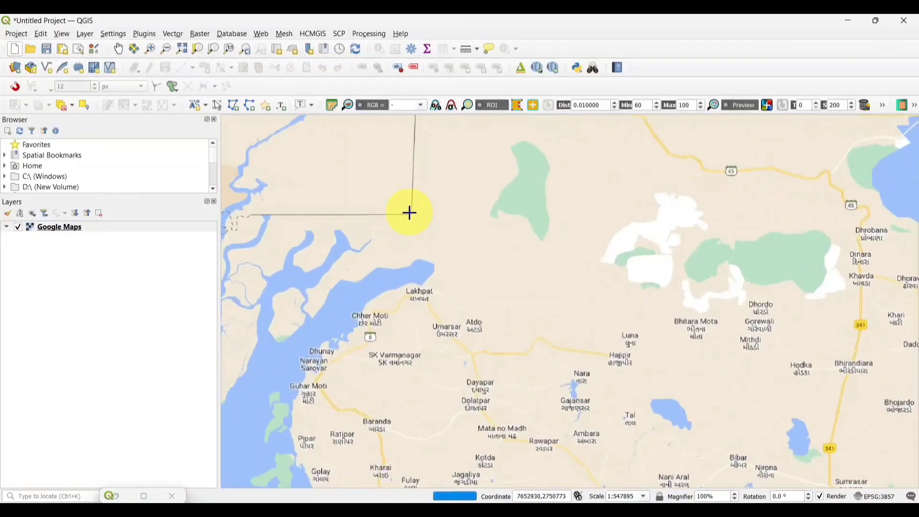
pyautogui.scroll(1, 411, 213)
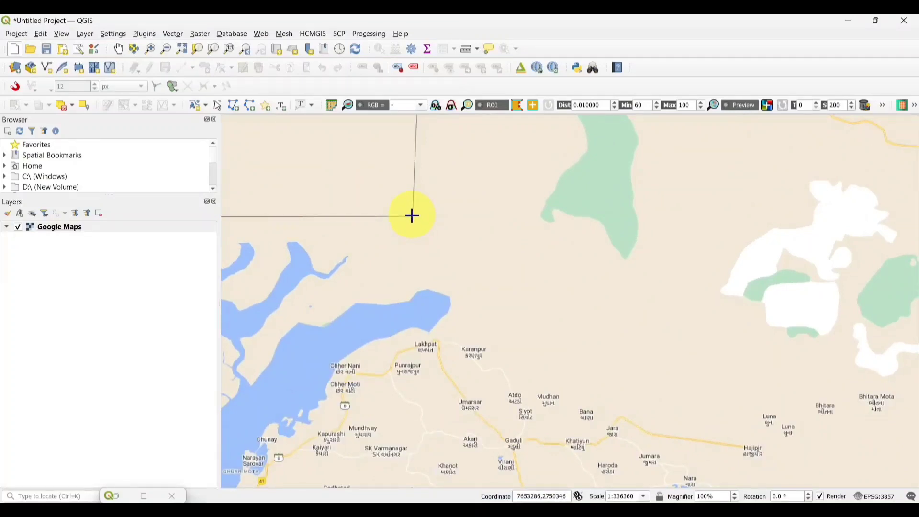
pyautogui.click(413, 216)
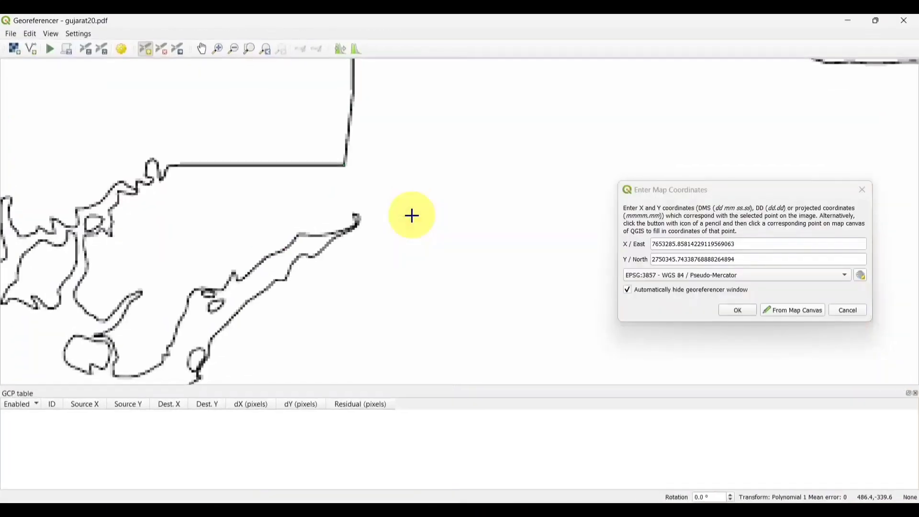
pyautogui.click(739, 312)
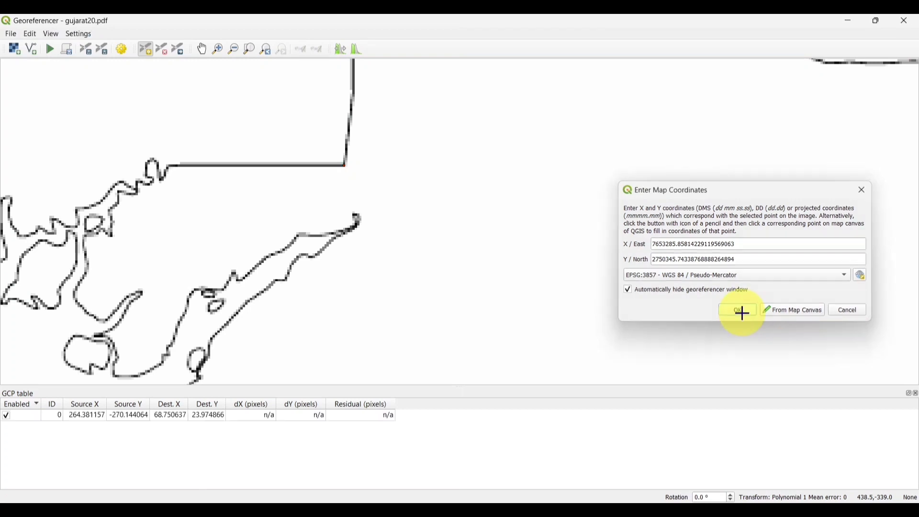
# Zoom out and pan to bring the whole Gujarat map frame into view
pyautogui.scroll(-2, 743, 313)
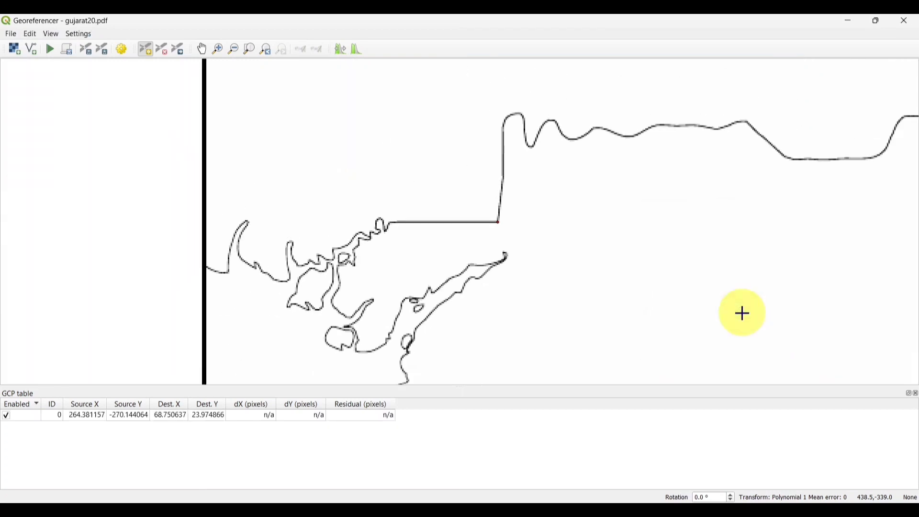
pyautogui.scroll(-3, 743, 313)
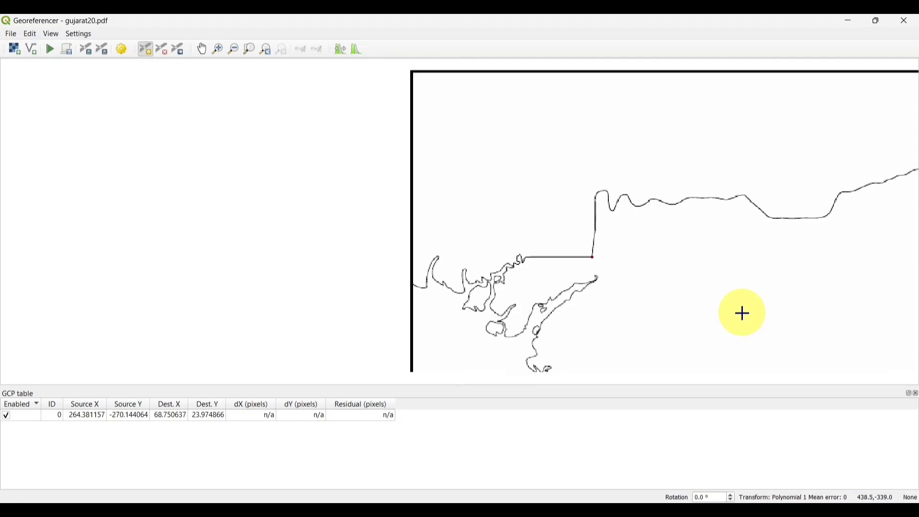
pyautogui.press('Right')
pyautogui.press('Right')
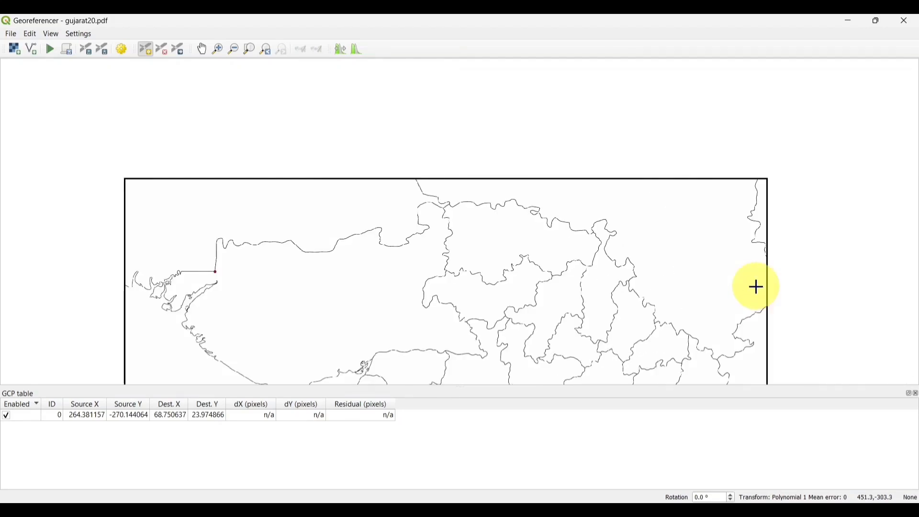
pyautogui.press('Down')
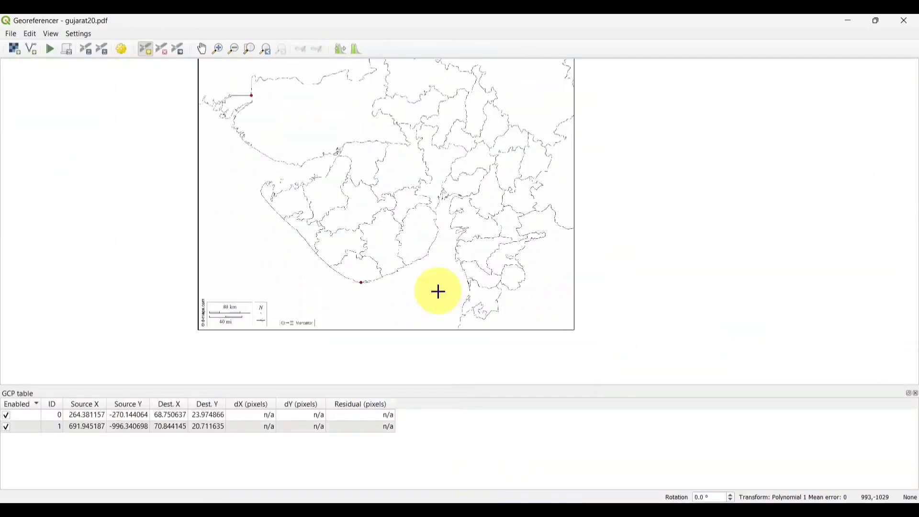
pyautogui.scroll(1, 259, 192)
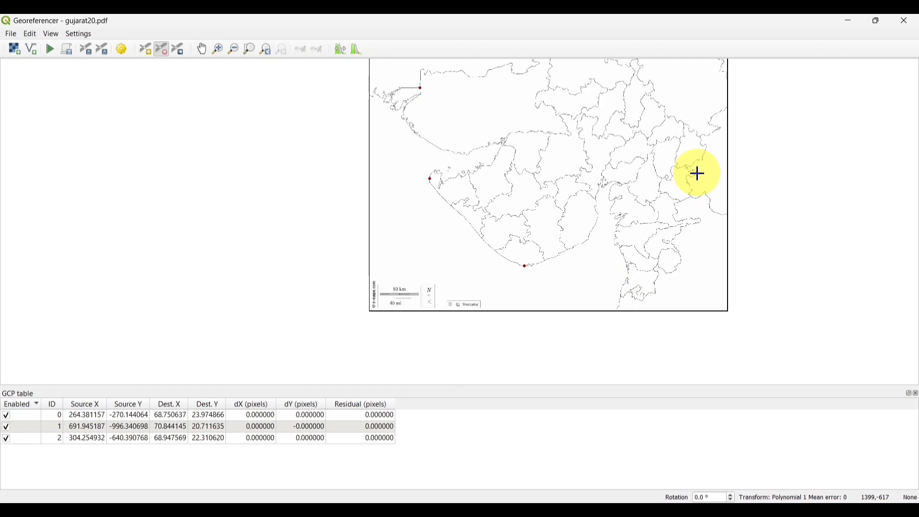
pyautogui.scroll(2, 698, 169)
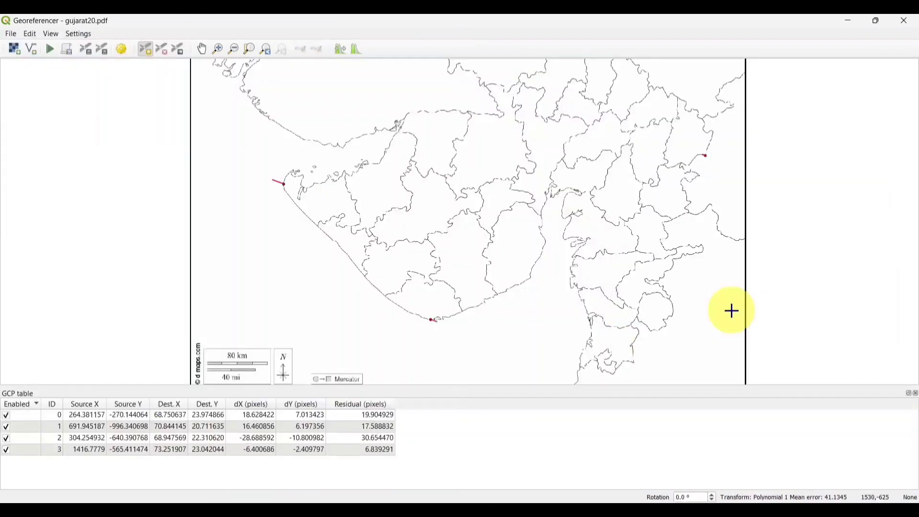
# Delete the misplaced control point and return to Add Point mode
pyautogui.click(699, 154)
pyautogui.scroll(-1, 515, 294)
pyautogui.click(146, 49)
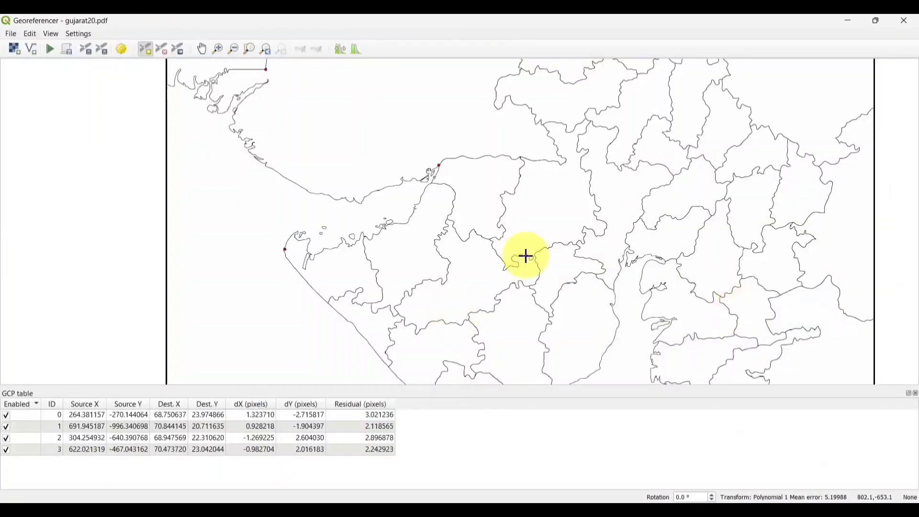
pyautogui.scroll(-2, 132, 88)
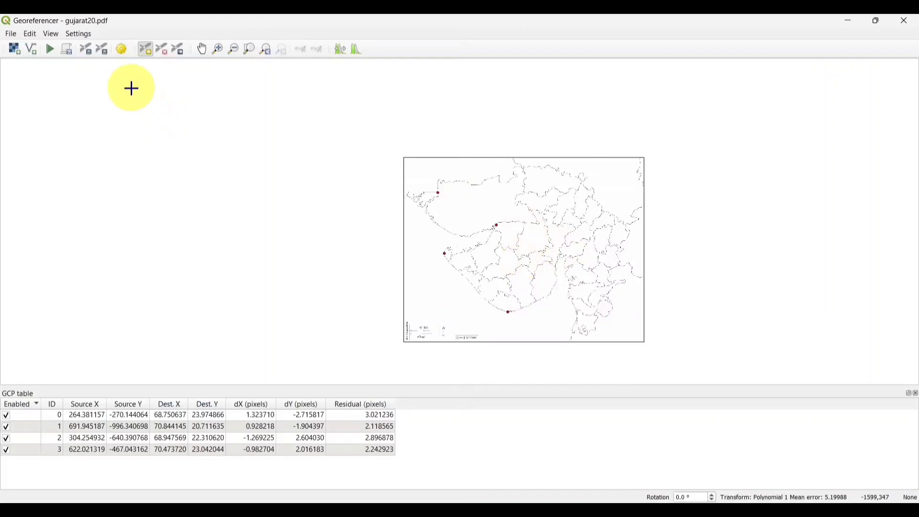
# Set a Polynomial 1 transformation with output file gujarat_modified.tif in the toposheet folder
pyautogui.click(122, 47)
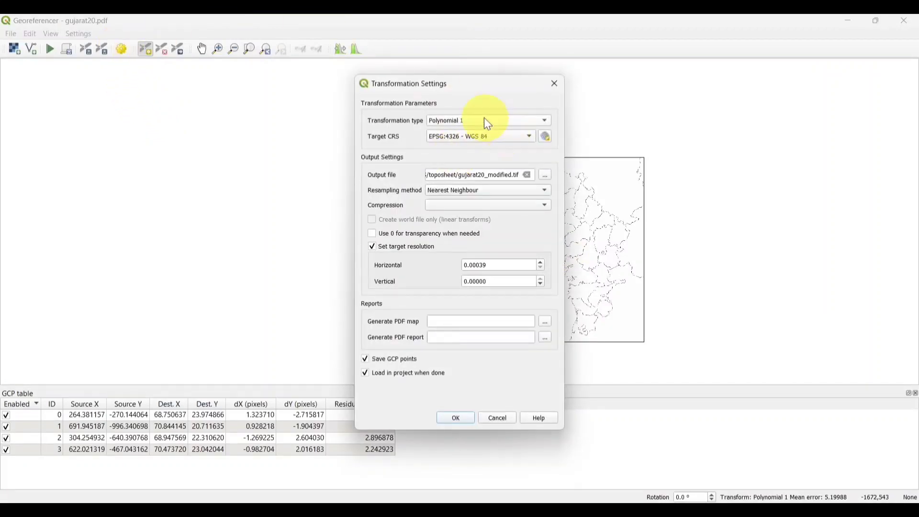
pyautogui.click(515, 121)
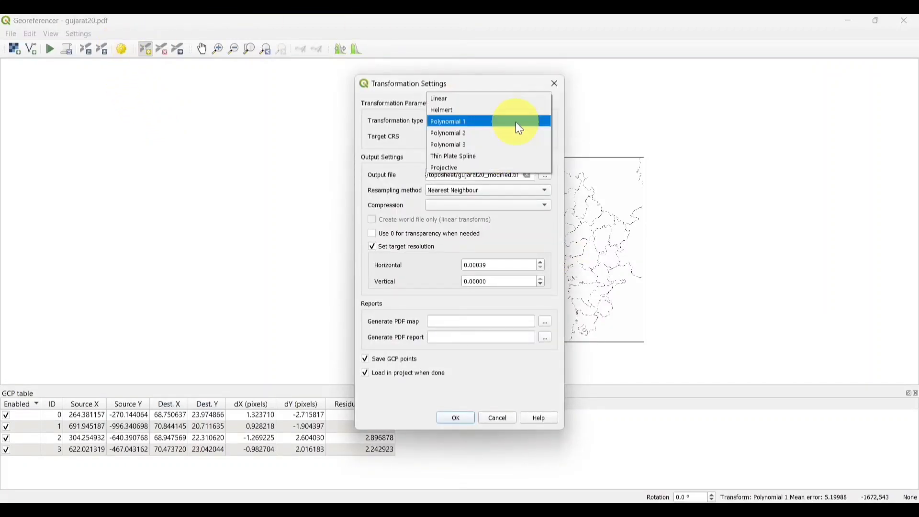
pyautogui.click(489, 121)
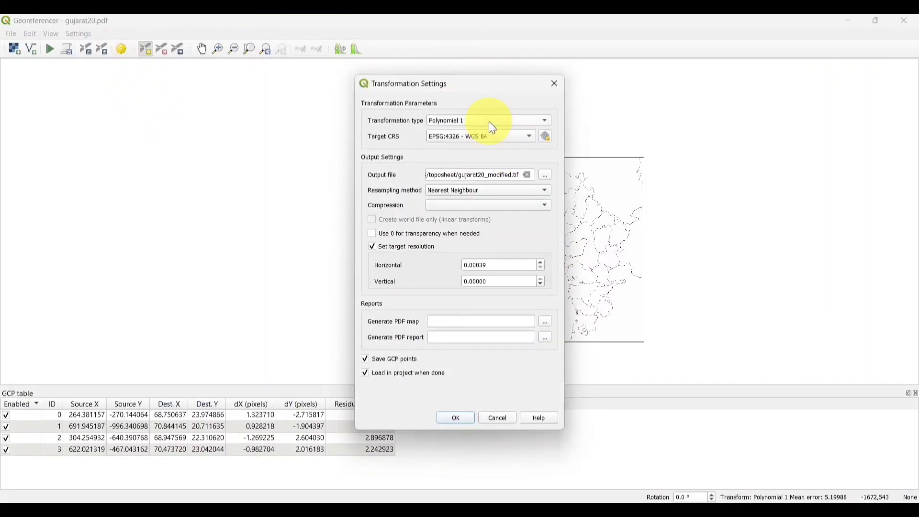
pyautogui.click(548, 176)
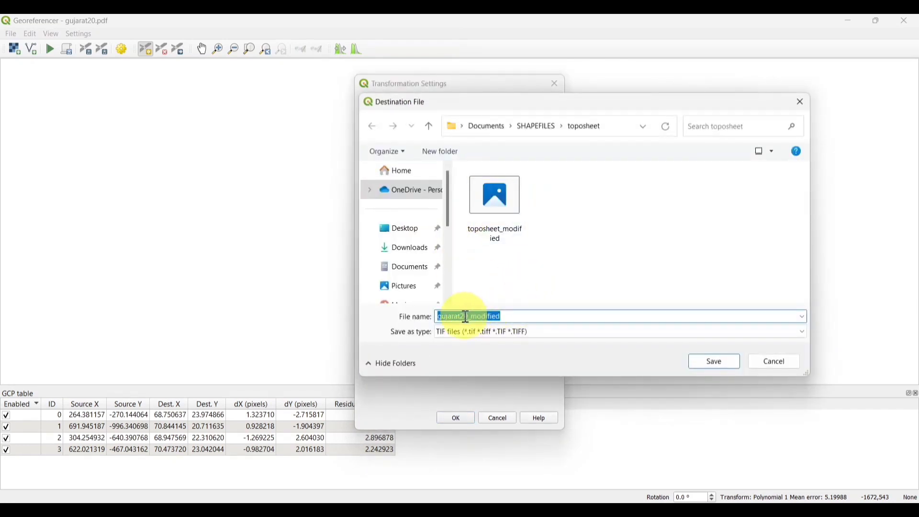
pyautogui.click(470, 318)
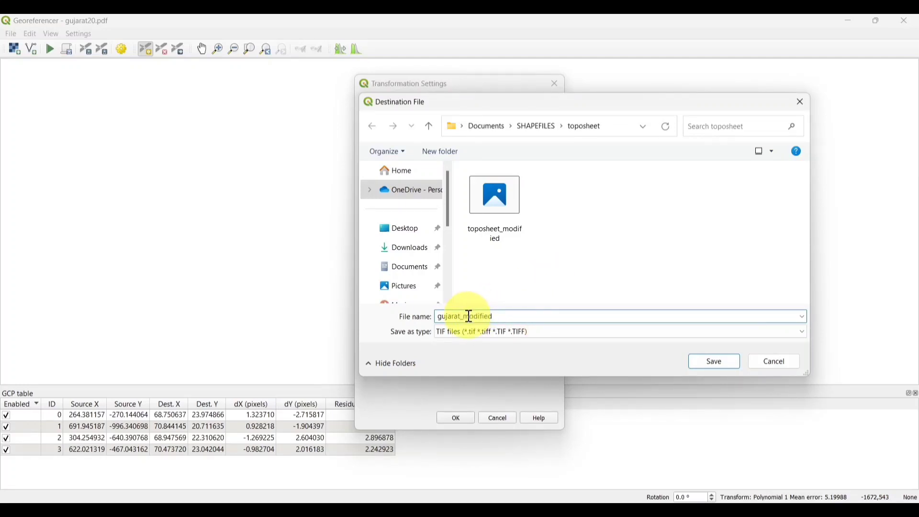
pyautogui.click(728, 365)
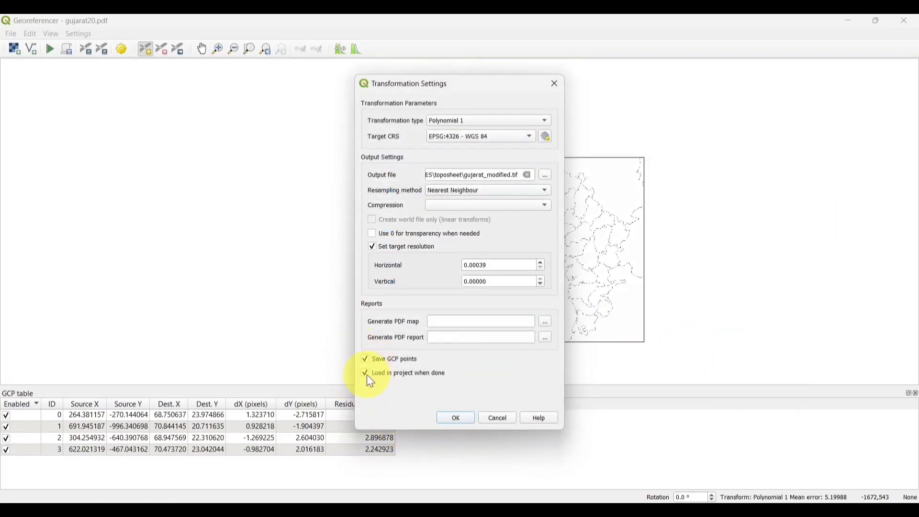
pyautogui.click(456, 417)
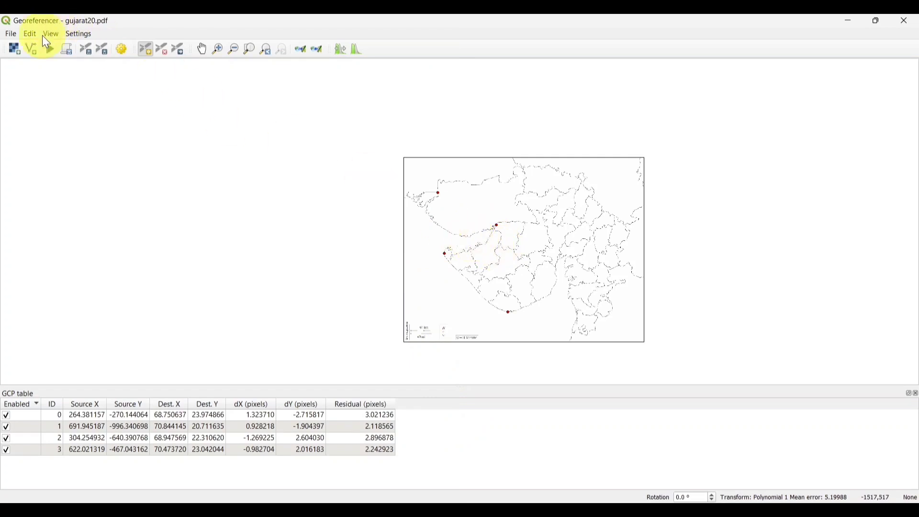
# Georeference the Gujarat map, hide Google Maps, and zoom to the gujarat_modified layer
pyautogui.click(50, 48)
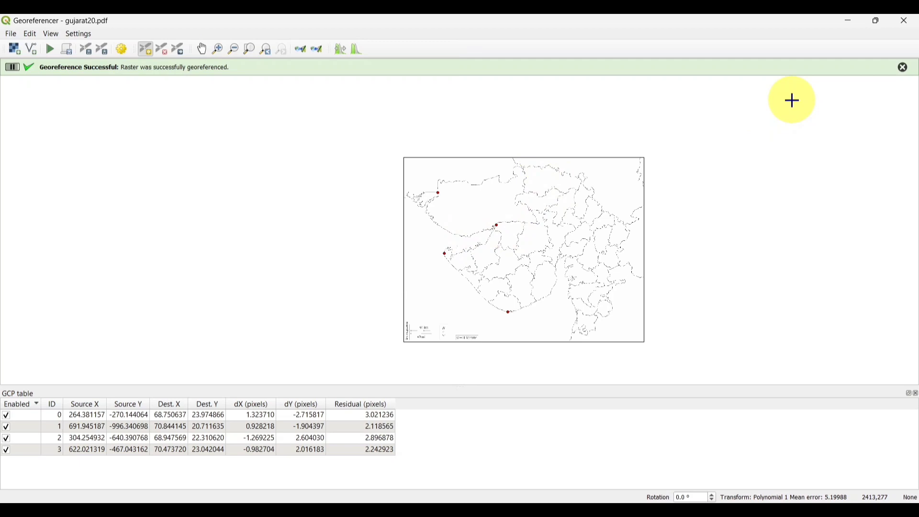
pyautogui.click(906, 24)
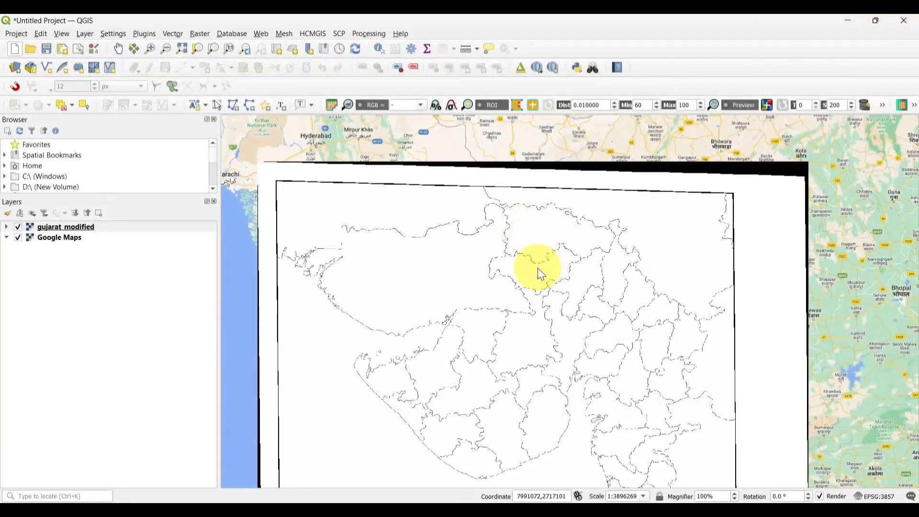
pyautogui.click(19, 234)
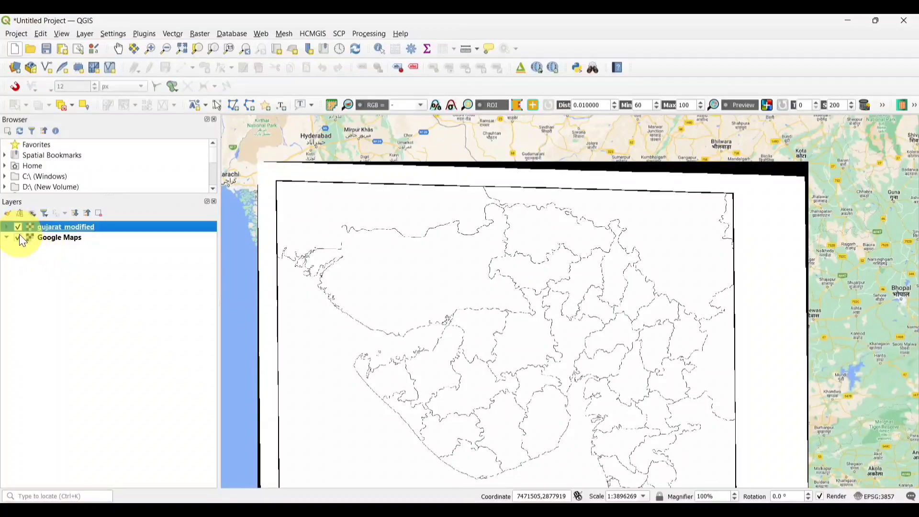
pyautogui.rightClick(51, 226)
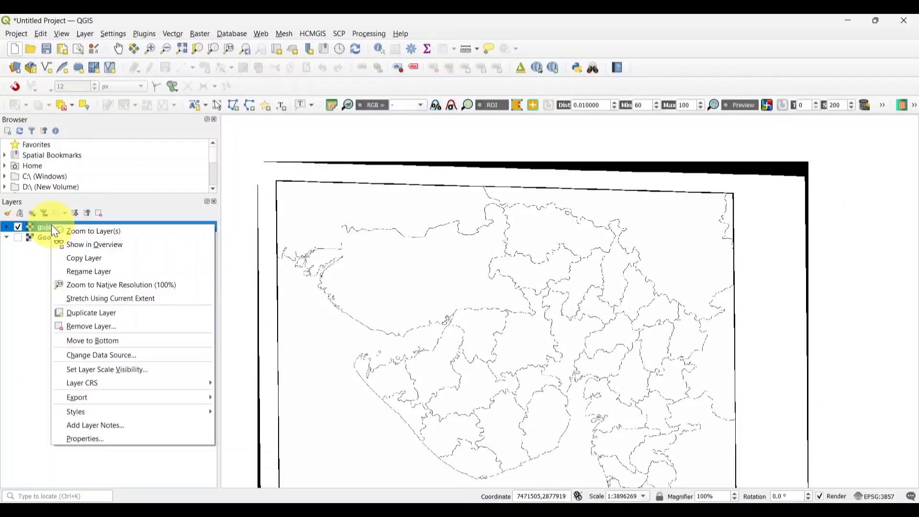
pyautogui.click(71, 230)
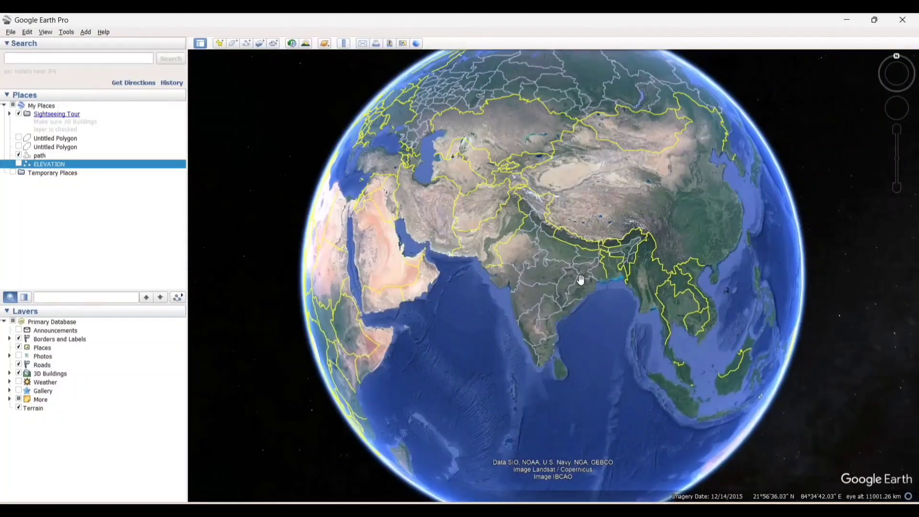
# Zoom Google Earth from the globe onto eastern India and frame West Bengal
pyautogui.moveTo(898, 158)
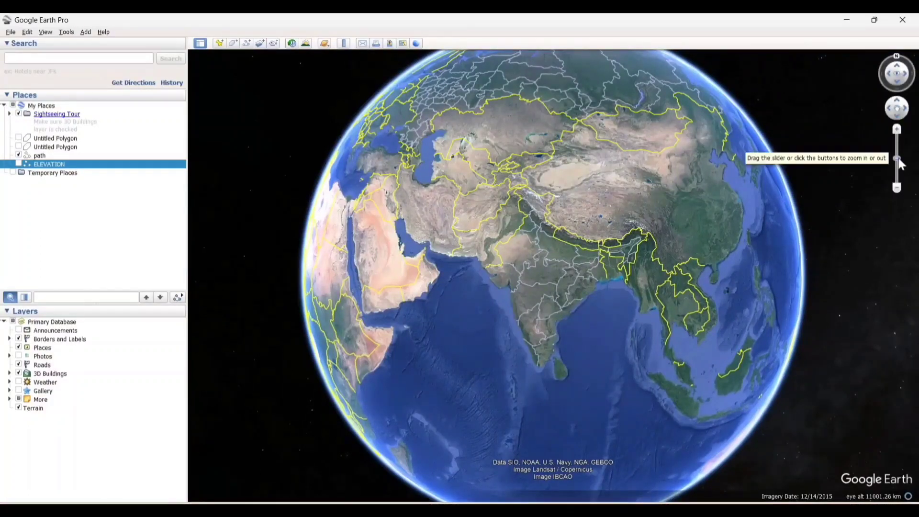
pyautogui.moveTo(898, 158); pyautogui.dragTo(898, 137)
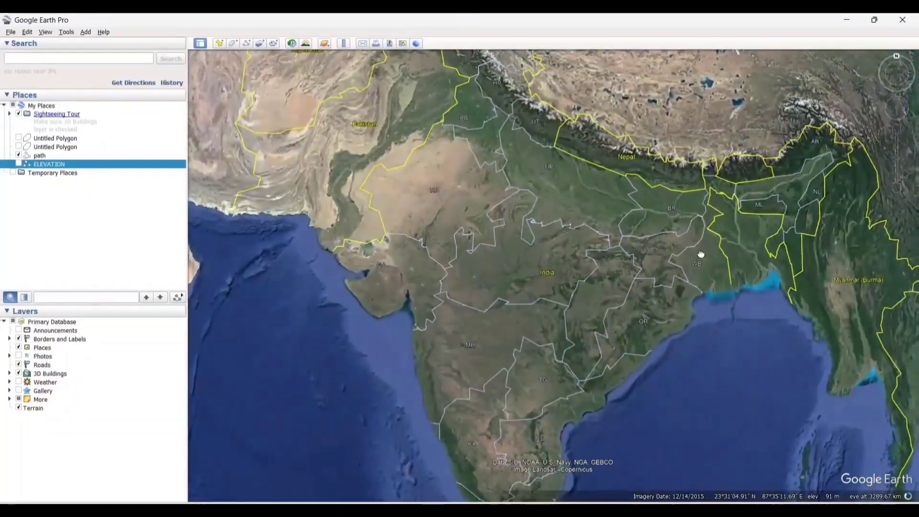
pyautogui.moveTo(592, 201); pyautogui.dragTo(561, 266)
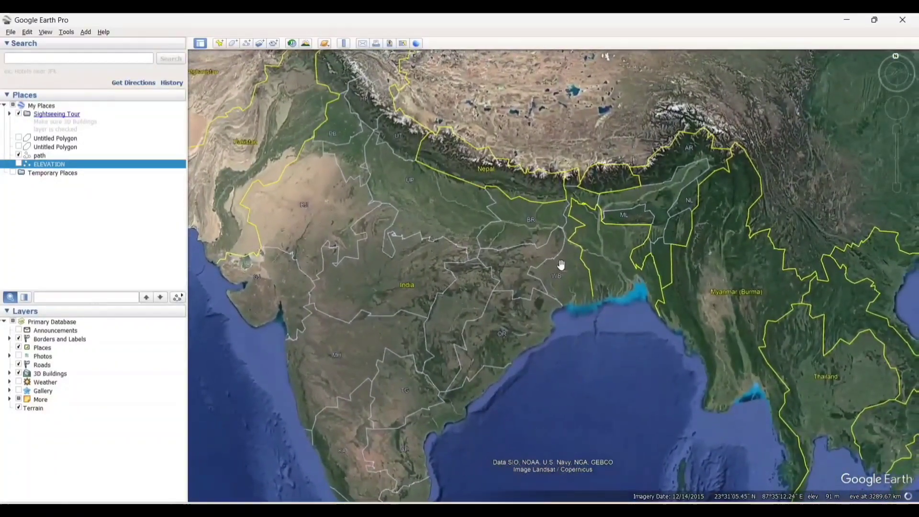
pyautogui.moveTo(912, 187)
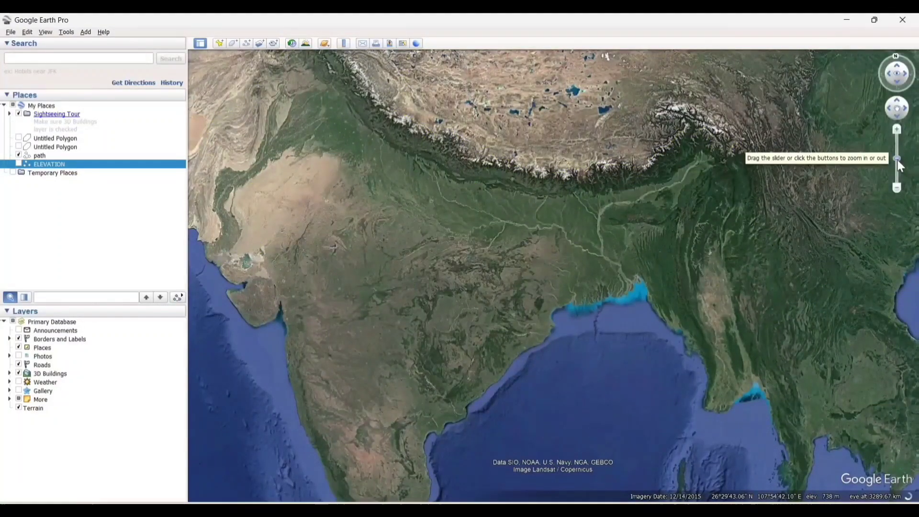
pyautogui.moveTo(899, 160); pyautogui.dragTo(897, 147)
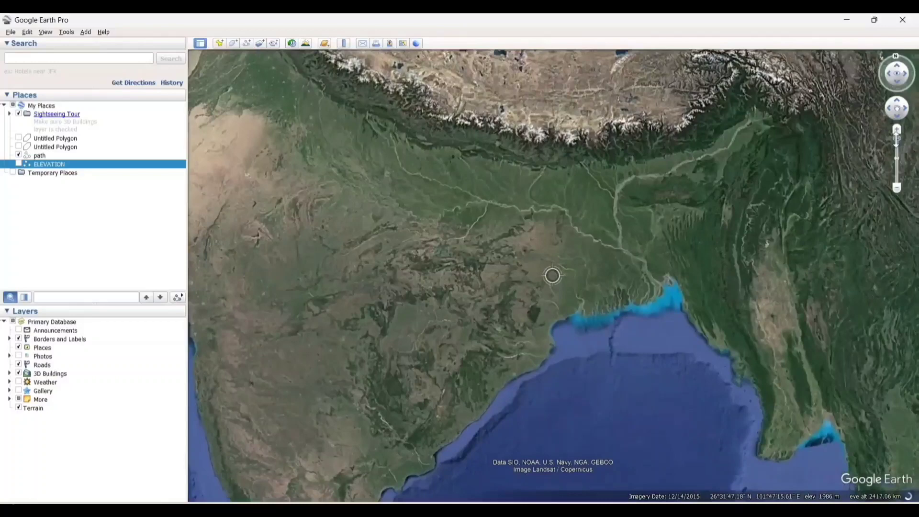
pyautogui.scroll(-3, 552, 275)
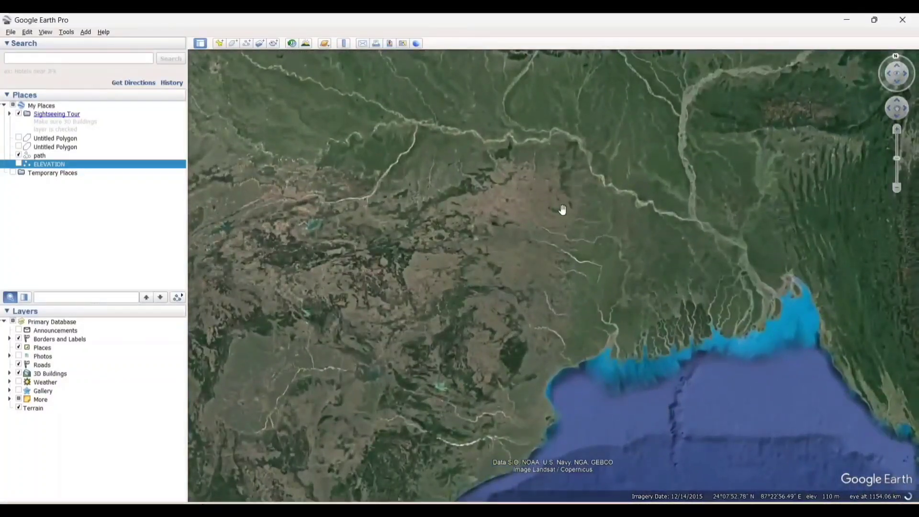
pyautogui.moveTo(580, 220); pyautogui.dragTo(576, 299)
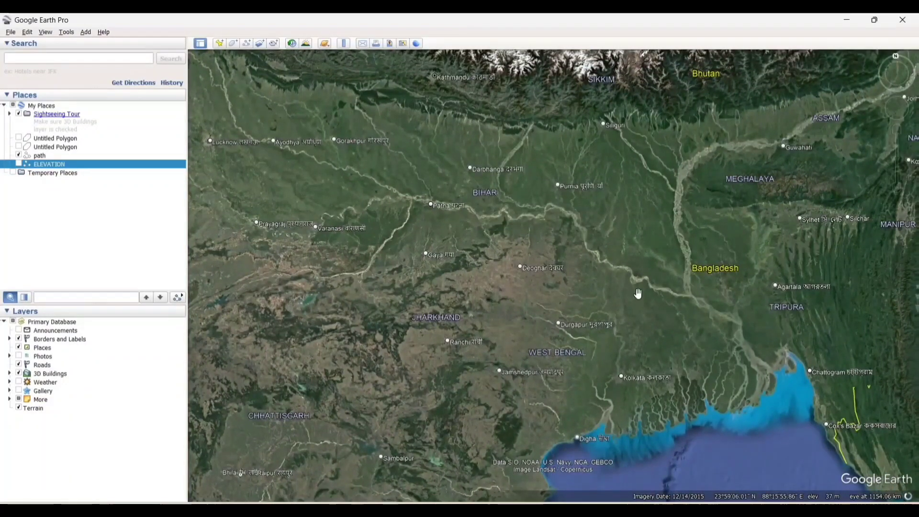
# Place placemark A1 near Ranchi and A2 on the Bangladesh border point
pyautogui.click(220, 44)
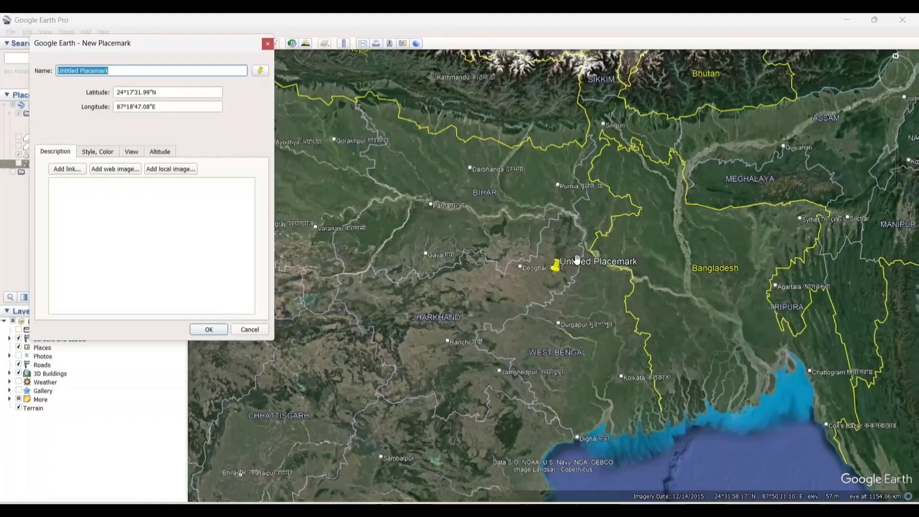
pyautogui.moveTo(557, 274); pyautogui.dragTo(477, 340)
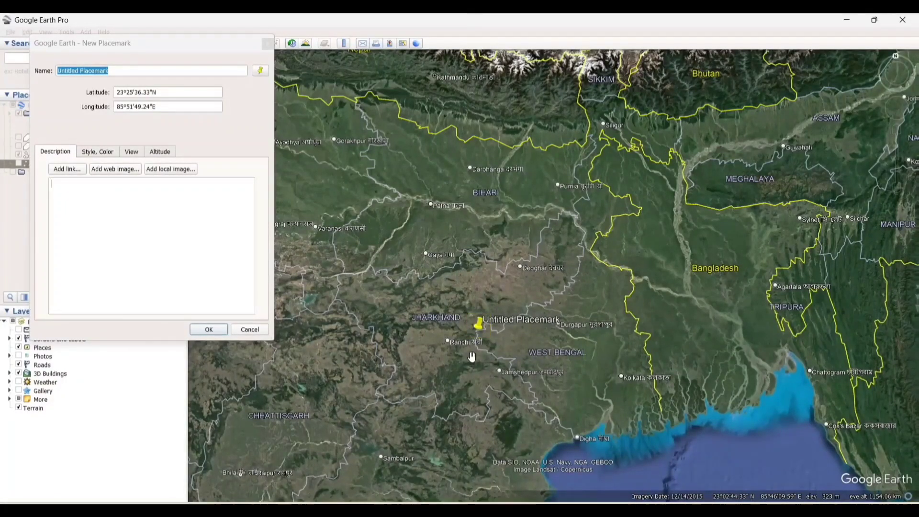
pyautogui.press('Escape')
pyautogui.click(221, 43)
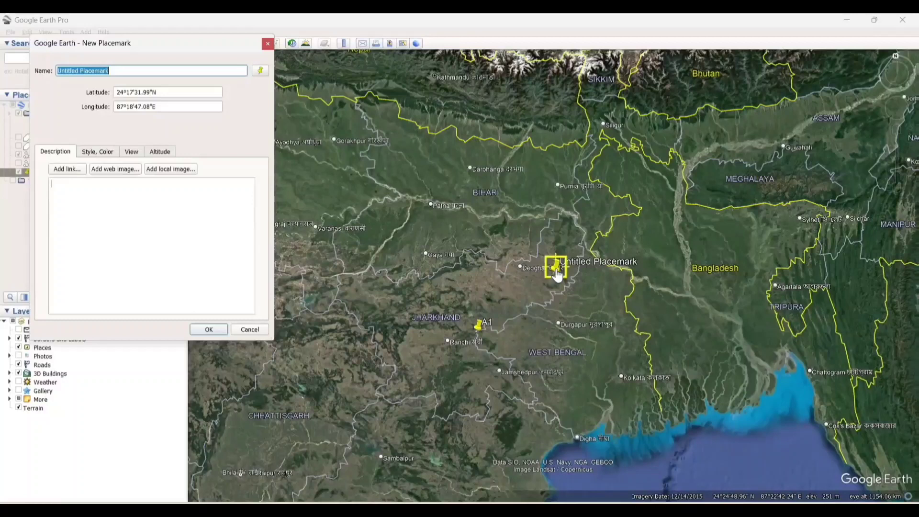
pyautogui.moveTo(557, 275); pyautogui.dragTo(657, 400)
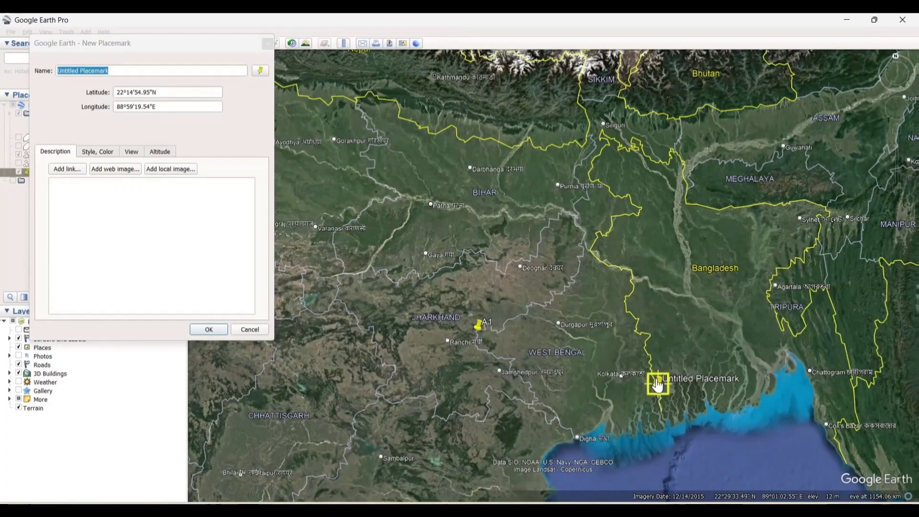
pyautogui.moveTo(657, 400); pyautogui.dragTo(651, 343)
pyautogui.write('A2')
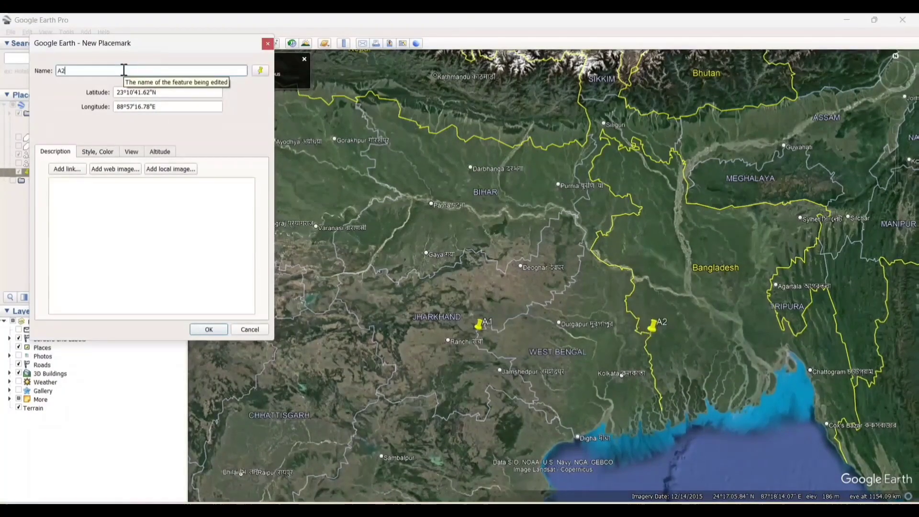
pyautogui.press('Return')
# Add placemarks A3 near Siliguri and A4 near Purnia, then start a new image overlay
pyautogui.click(222, 43)
pyautogui.moveTo(556, 276); pyautogui.dragTo(607, 137)
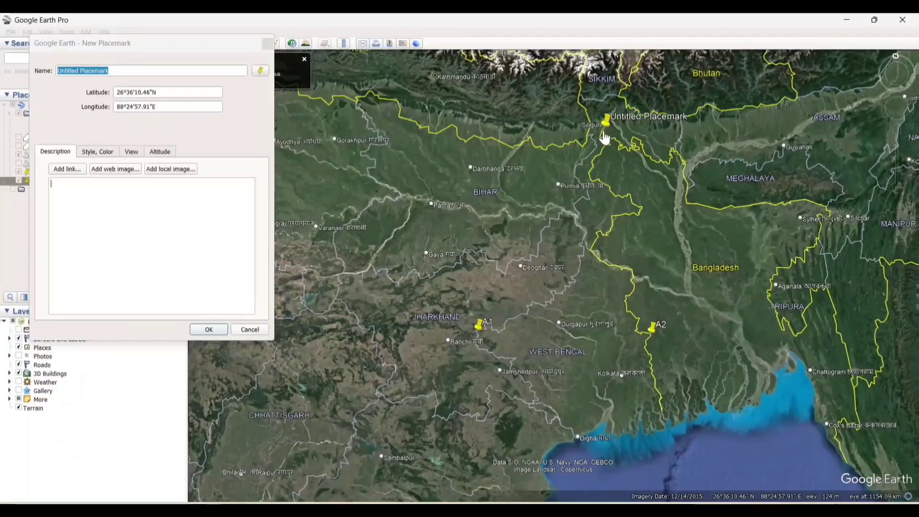
pyautogui.write('A3')
pyautogui.press('Return')
pyautogui.click(219, 43)
pyautogui.moveTo(556, 275); pyautogui.dragTo(581, 213)
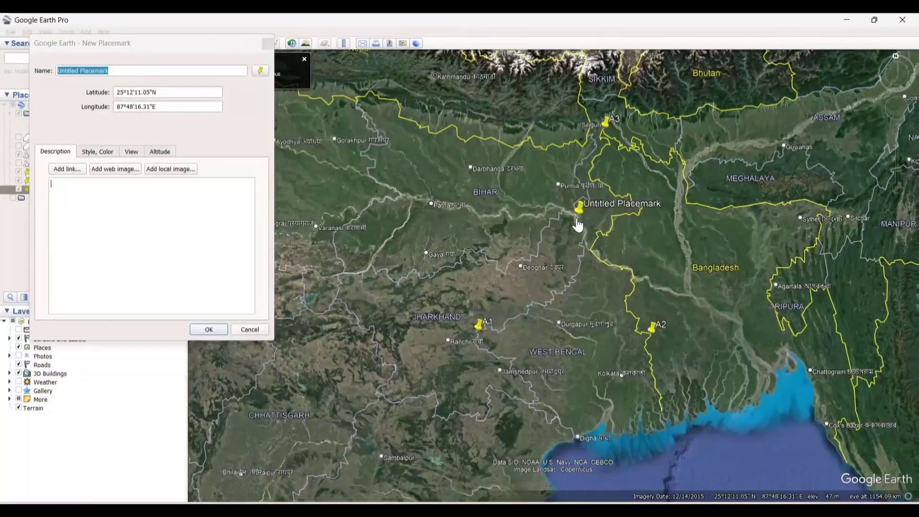
pyautogui.write('A4')
pyautogui.press('Return')
pyautogui.click(260, 43)
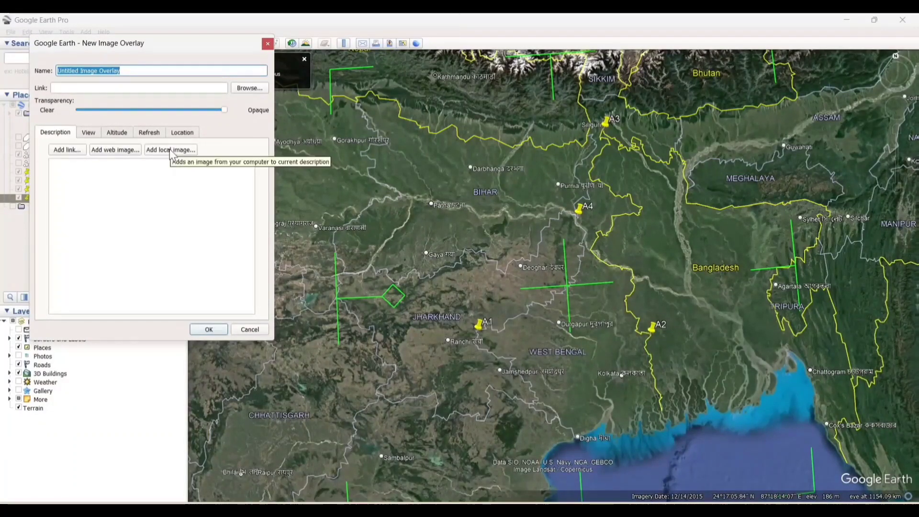
# Create the image overlay from the scan Adobe Scan 29 Mar 2023_1.jpg
pyautogui.click(247, 91)
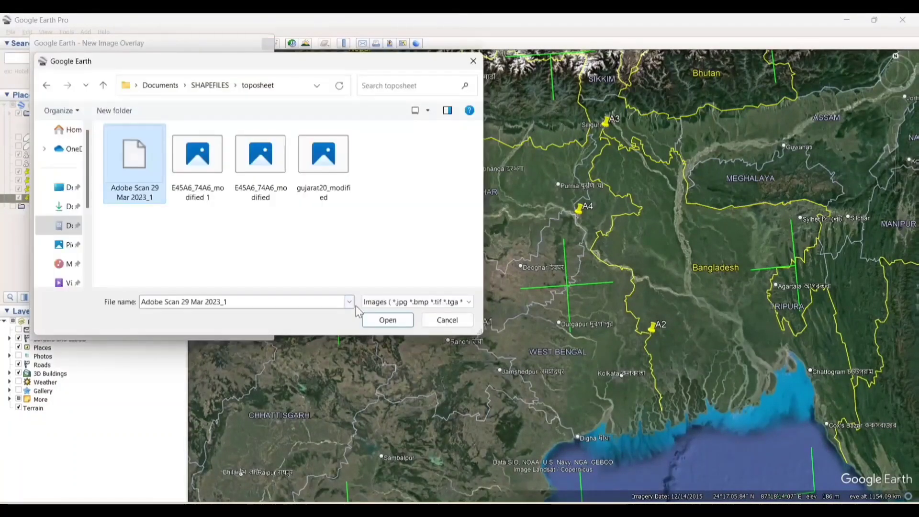
pyautogui.click(388, 320)
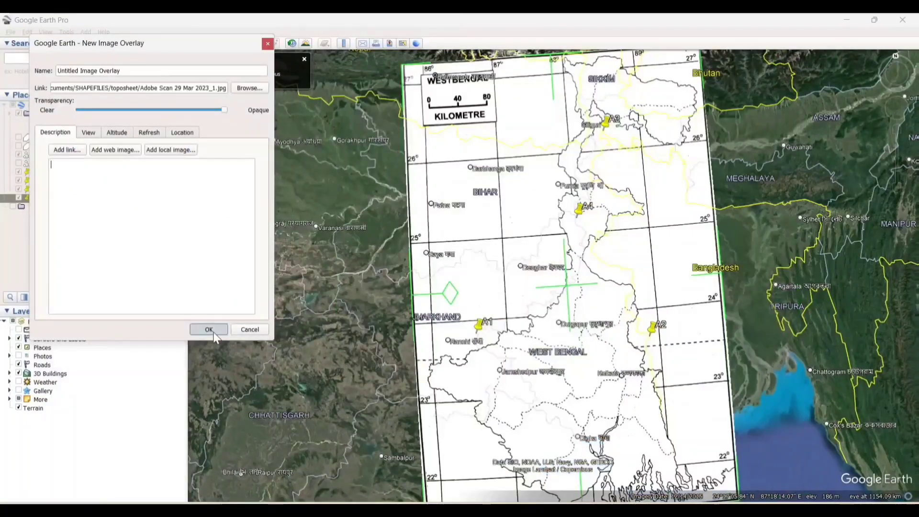
pyautogui.click(206, 328)
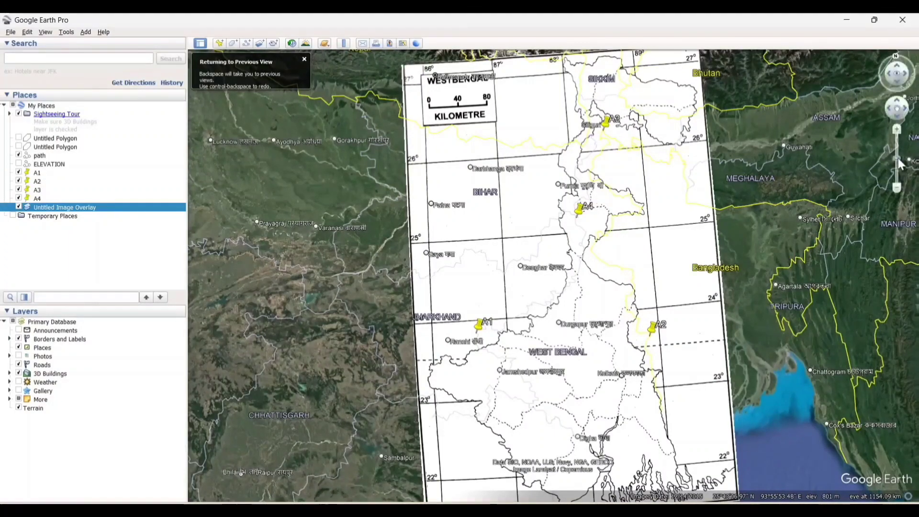
# Zoom out slightly and pan to centre the overlay and placemarks A1–A4
pyautogui.moveTo(897, 155); pyautogui.dragTo(897, 163)
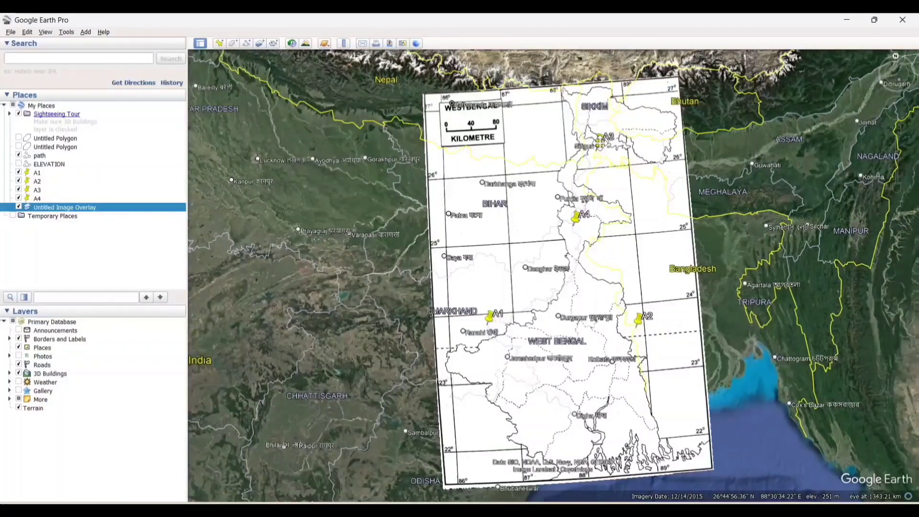
pyautogui.moveTo(606, 150); pyautogui.dragTo(608, 152)
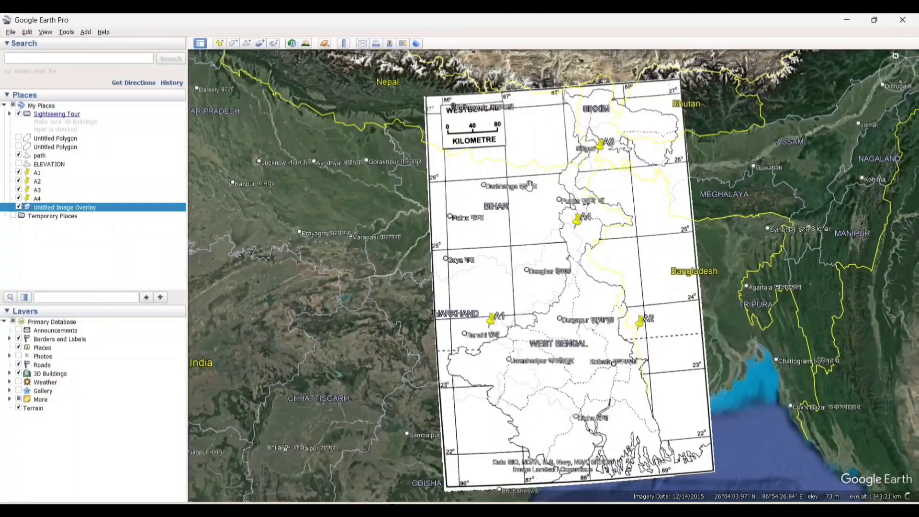
pyautogui.moveTo(530, 185); pyautogui.dragTo(518, 172)
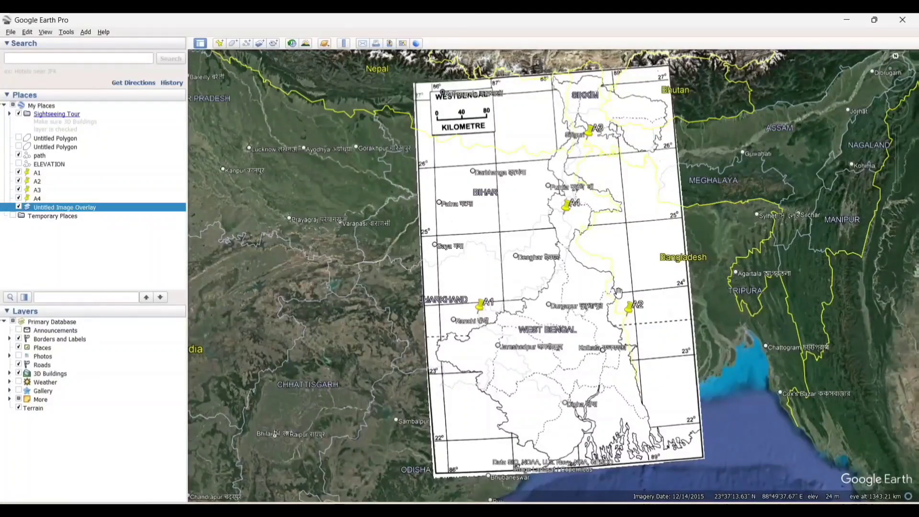
# Save the Untitled Image Overlay as WEST BENGAL.kmz in the toposheet folder
pyautogui.rightClick(88, 212)
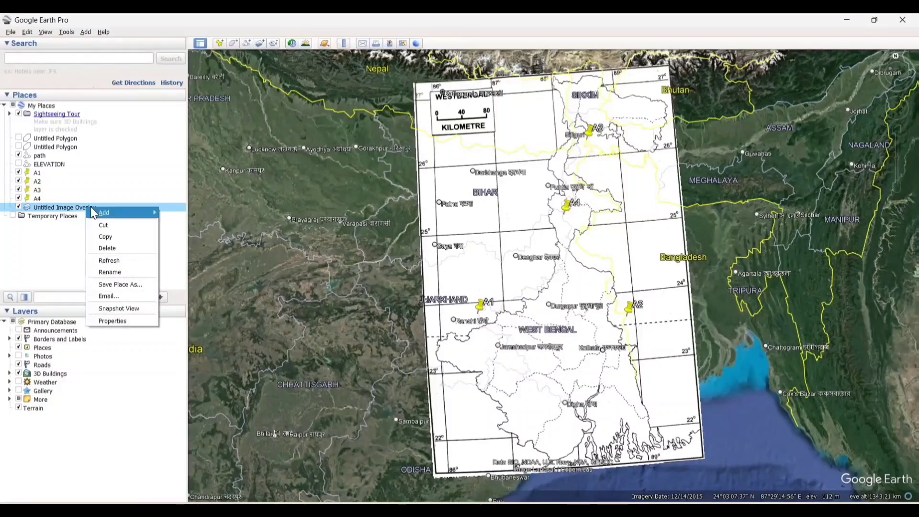
pyautogui.moveTo(100, 213)
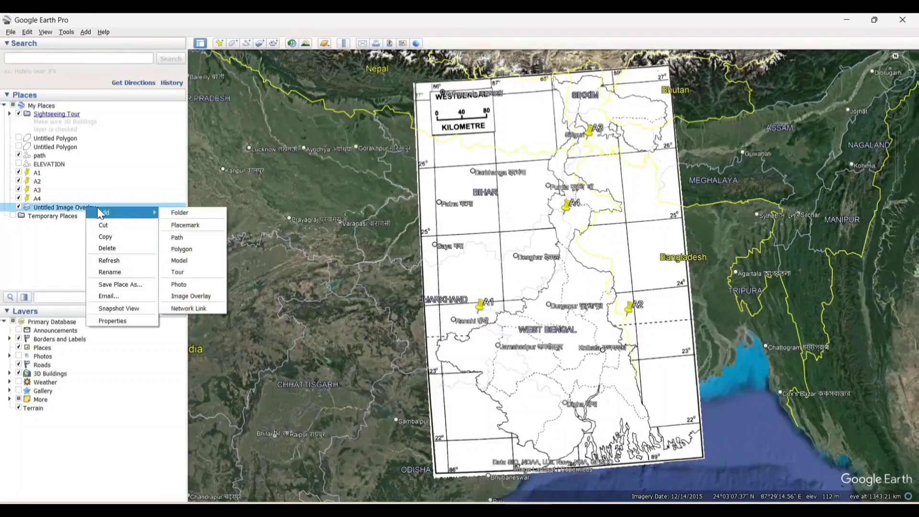
pyautogui.click(104, 285)
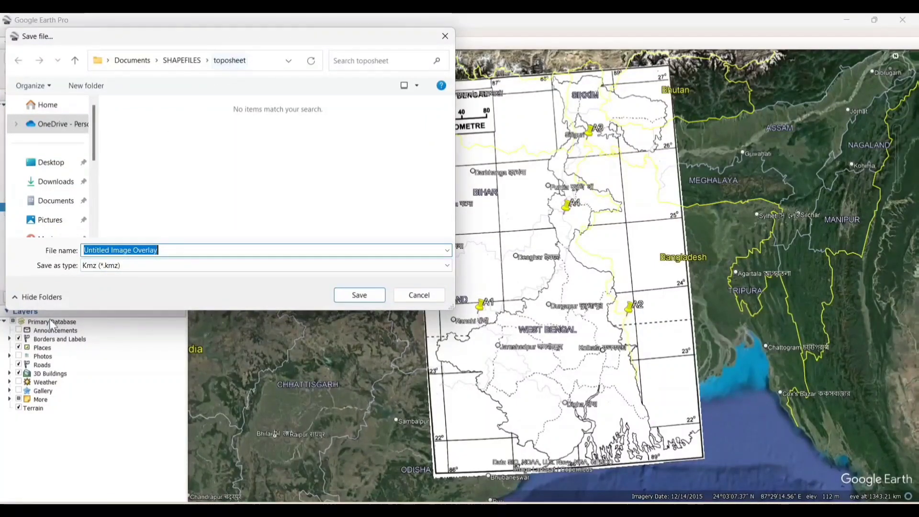
pyautogui.press('BackSpace')
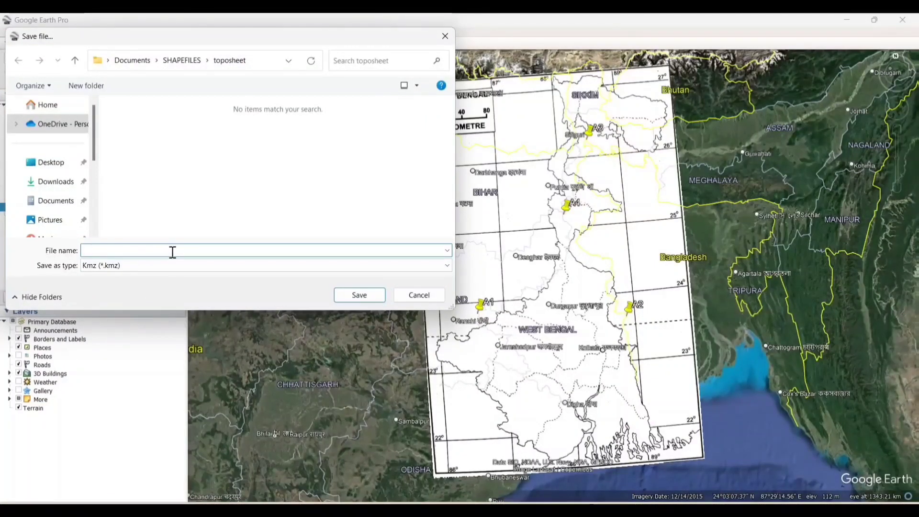
pyautogui.write('WEST BENGAL')
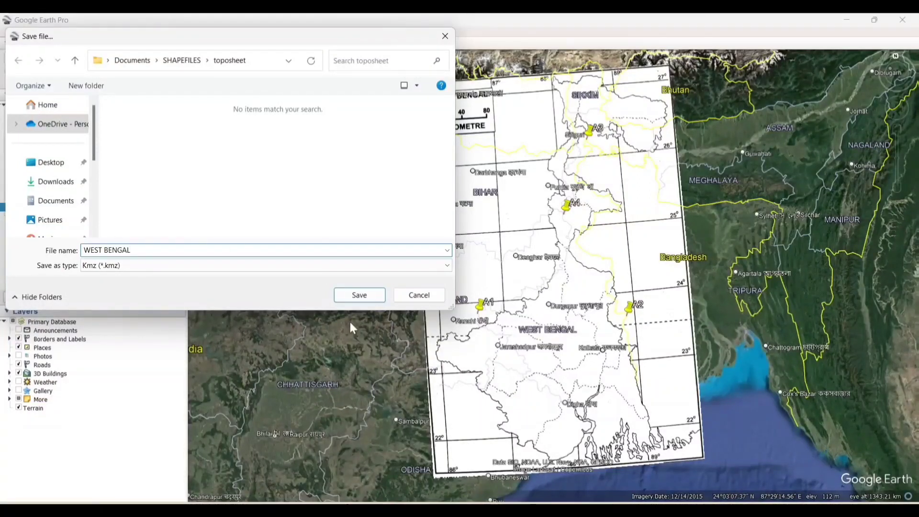
pyautogui.click(360, 295)
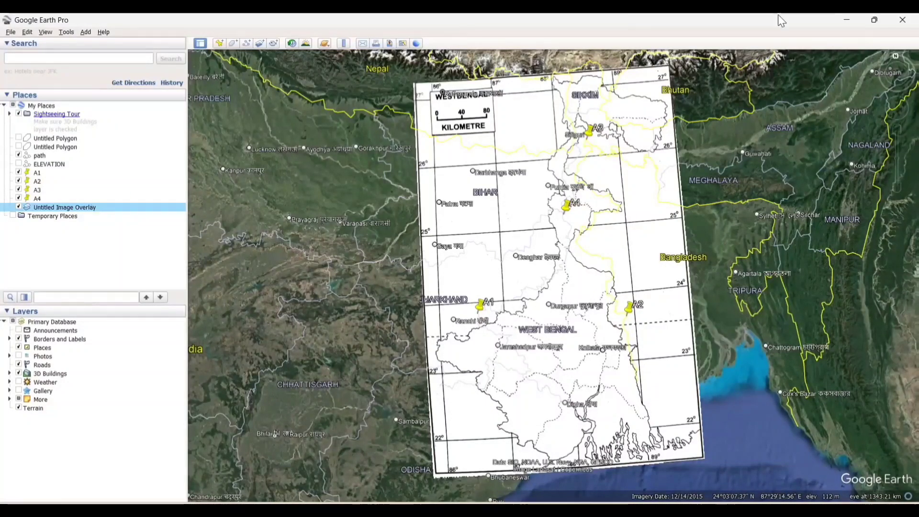
# Hide the original scan layer and choose WEST BENGAL.kmz as a raster source
pyautogui.click(846, 19)
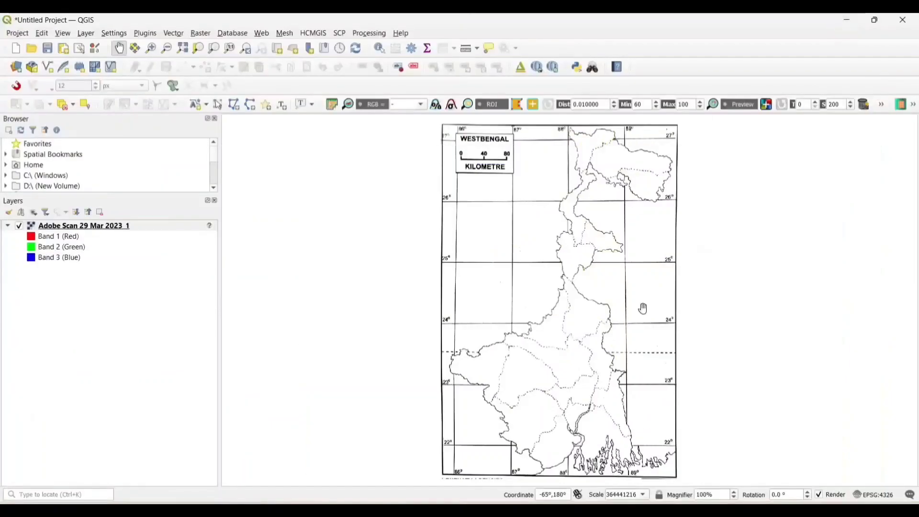
pyautogui.click(19, 226)
pyautogui.click(88, 34)
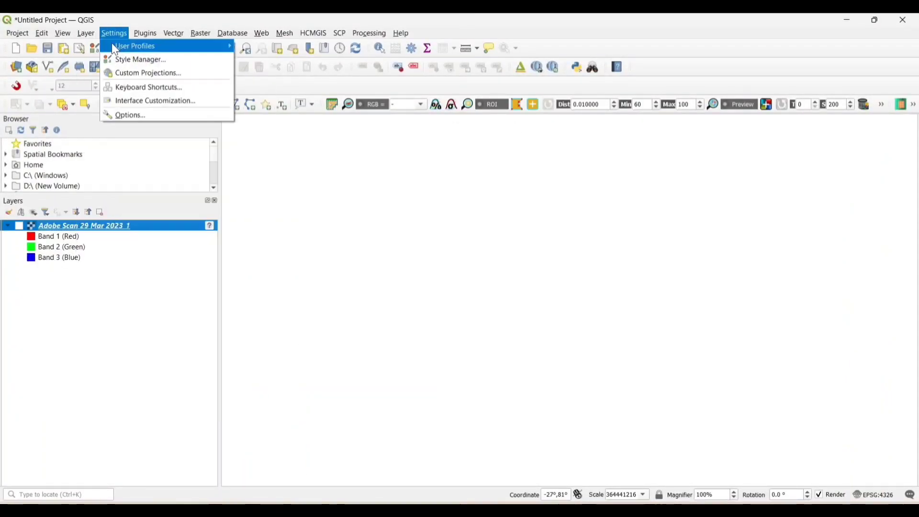
pyautogui.moveTo(96, 71)
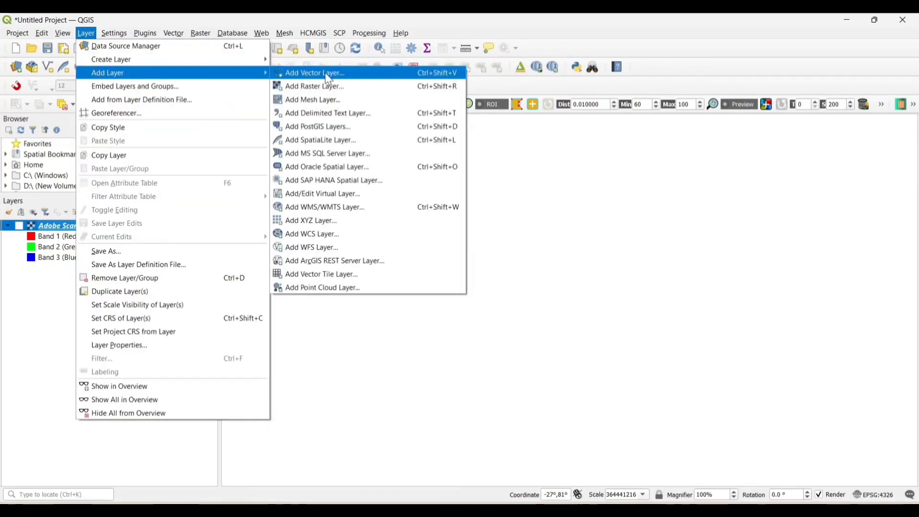
pyautogui.click(323, 87)
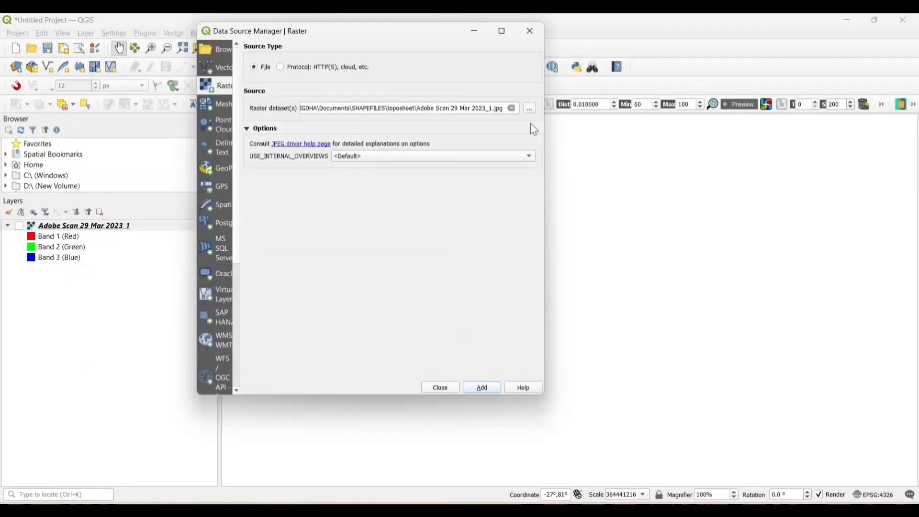
pyautogui.click(531, 109)
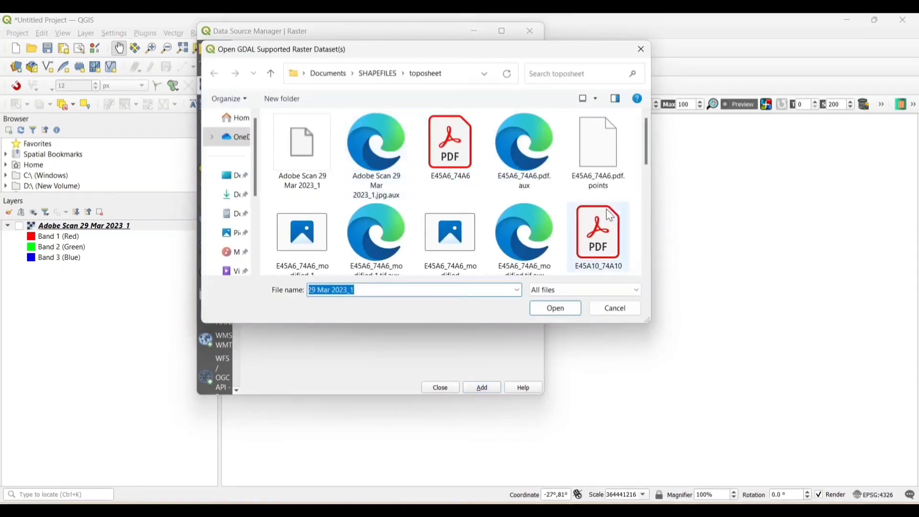
pyautogui.moveTo(647, 157); pyautogui.dragTo(652, 258)
pyautogui.click(371, 254)
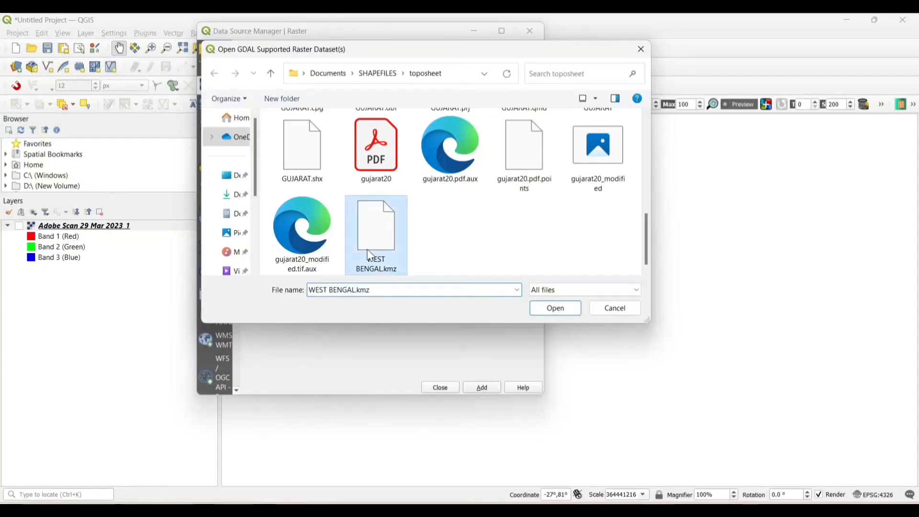
pyautogui.click(554, 307)
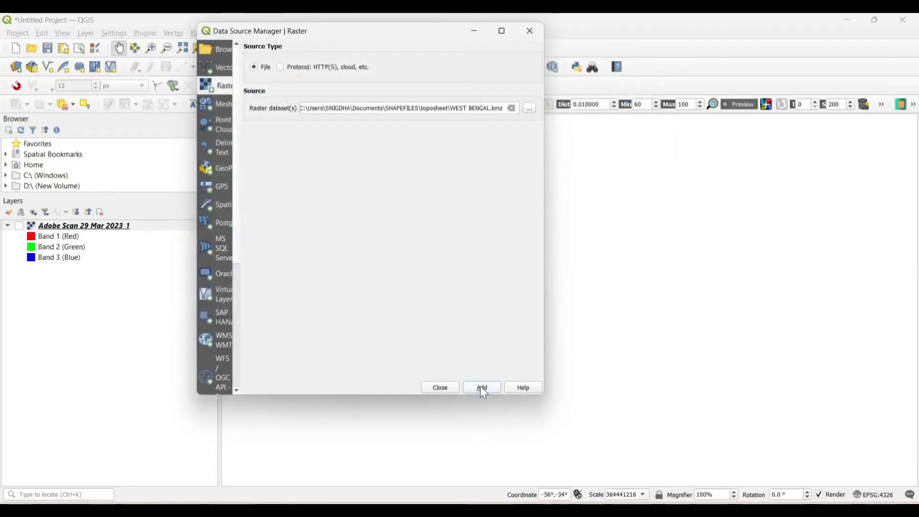
# Add WEST BENGAL as a raster layer and zoom the map to it
pyautogui.click(480, 387)
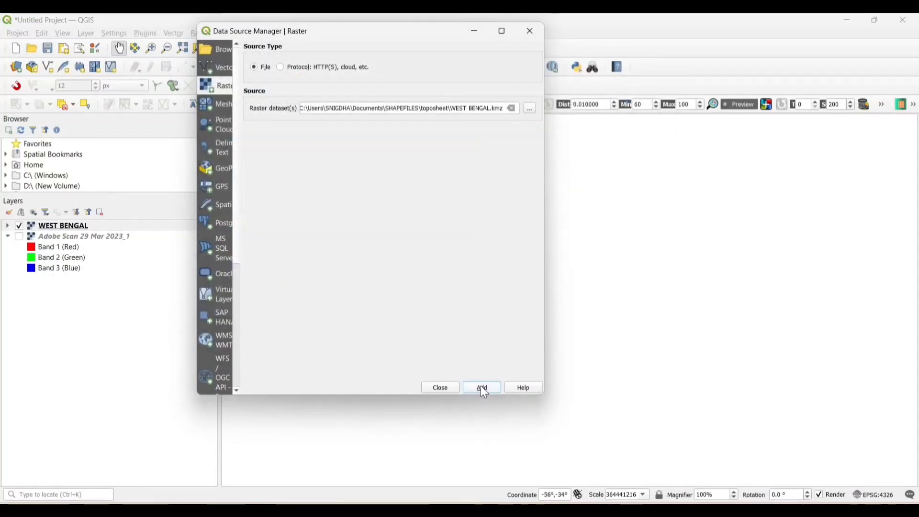
pyautogui.click(442, 386)
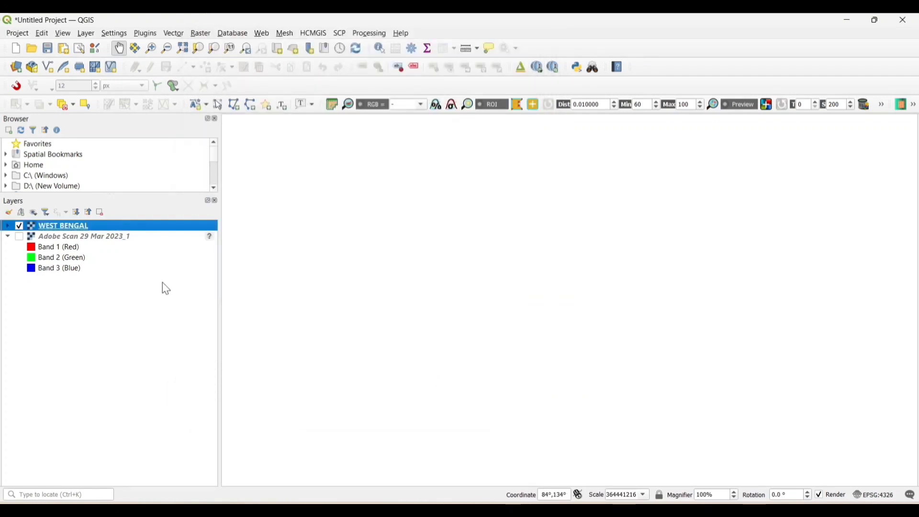
pyautogui.rightClick(142, 230)
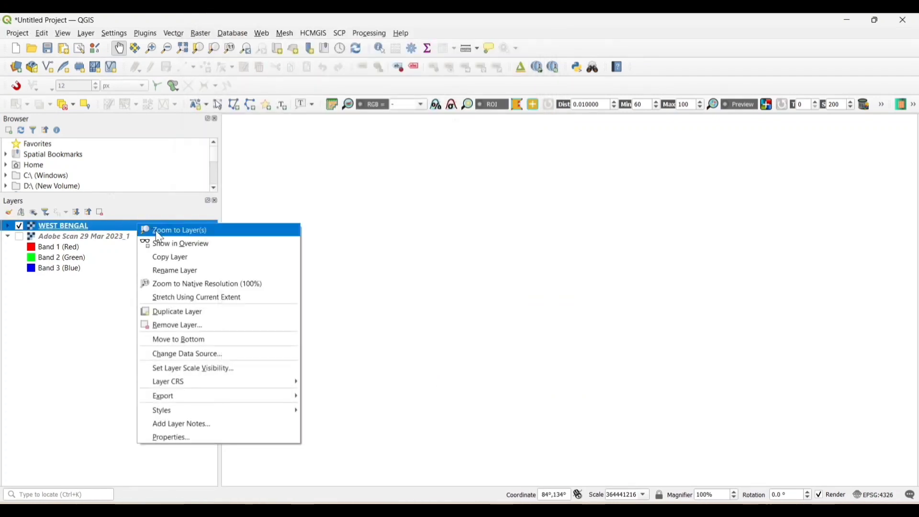
pyautogui.click(158, 231)
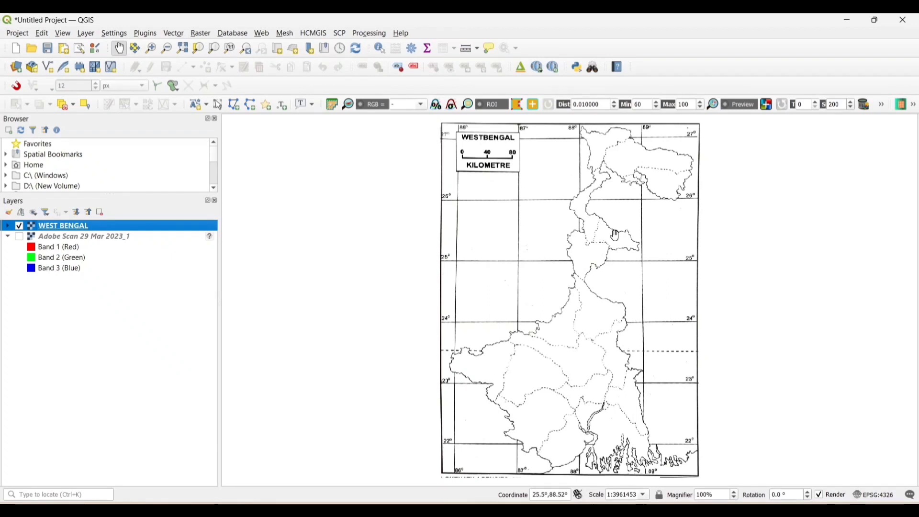